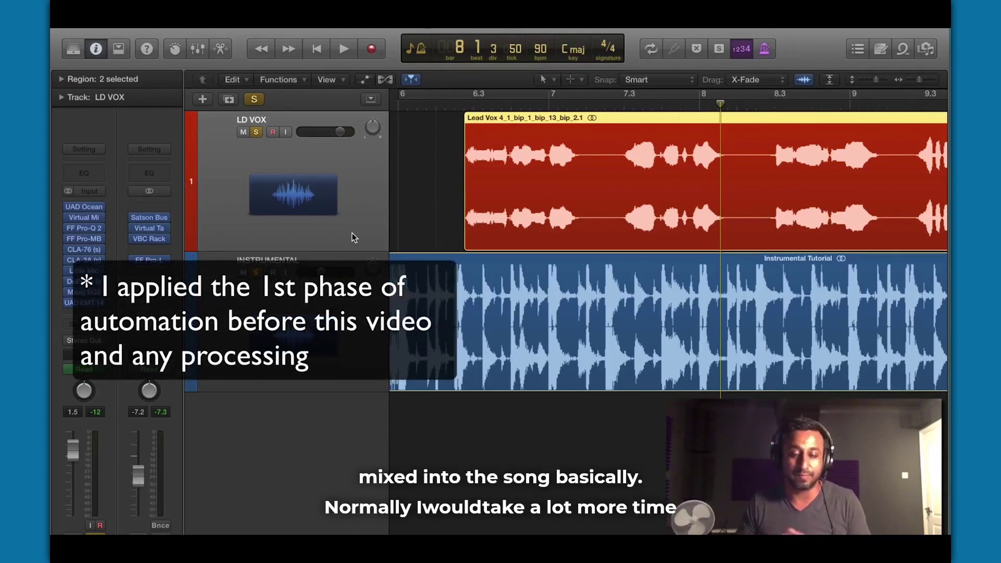
- Play the mix from about bar 6 to hear LD VOX without its insert processing, and stop playback
scroll(476, 227, "left", 5)
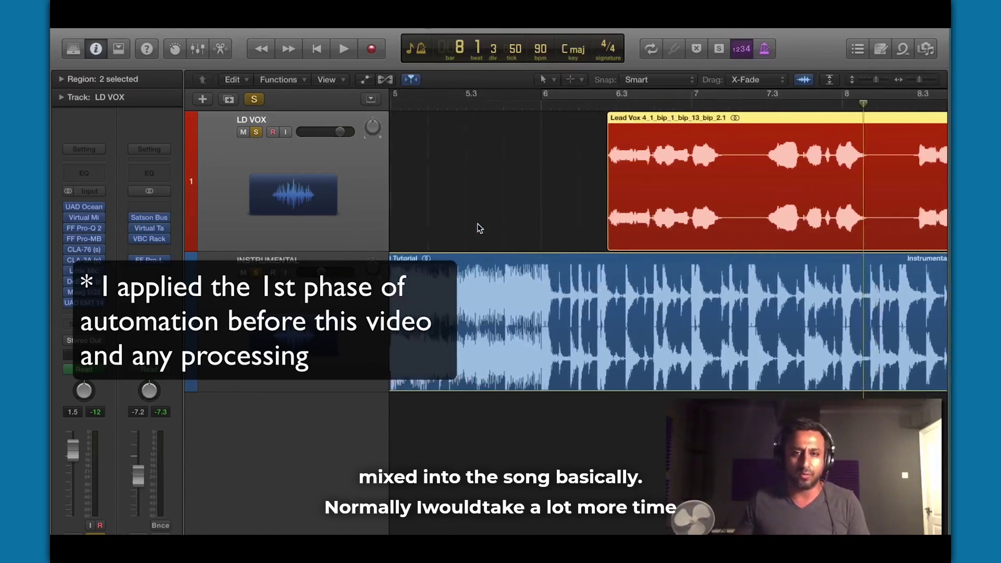
scroll(479, 228, "right", 3)
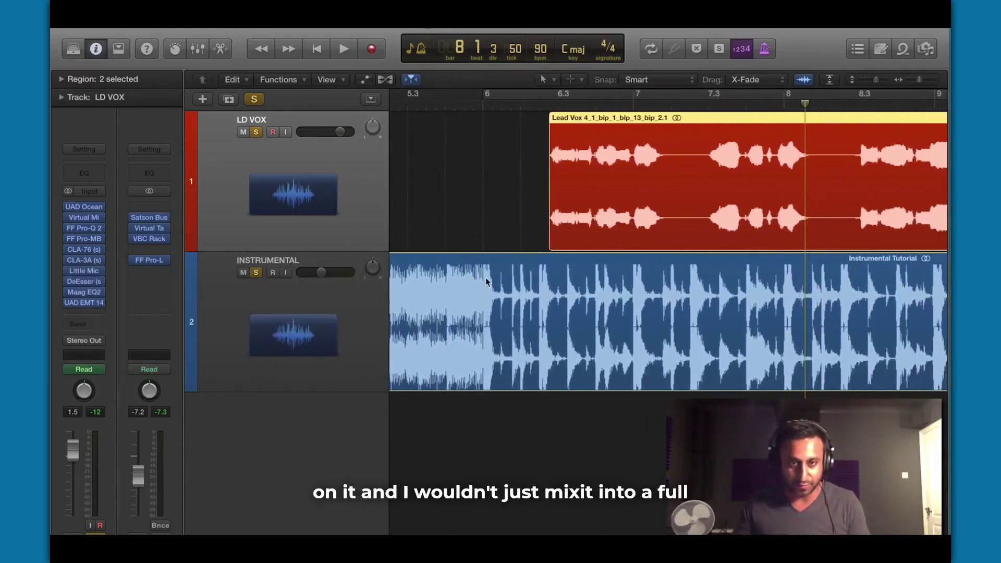
scroll(486, 278, "right", 5)
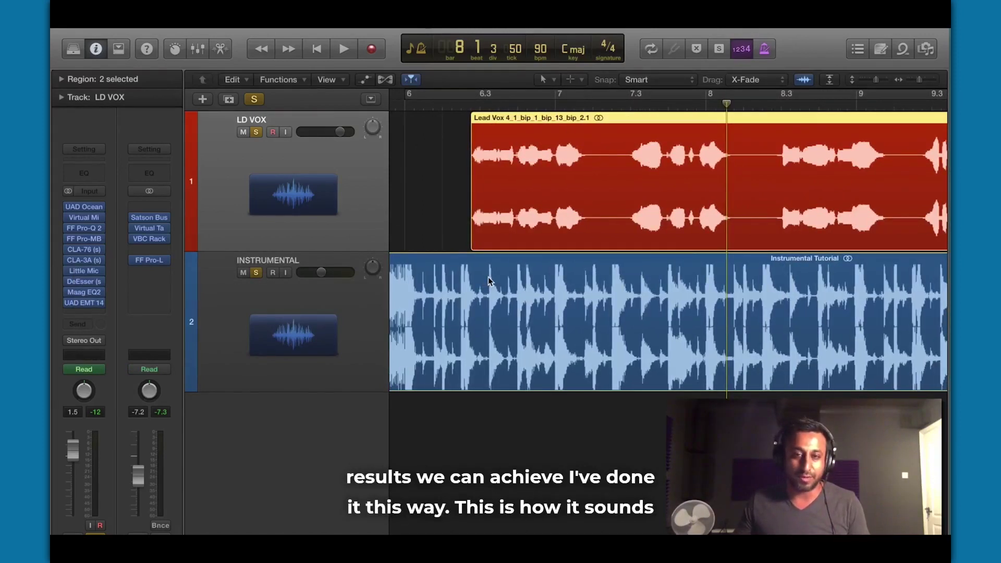
scroll(489, 281, "left", 1)
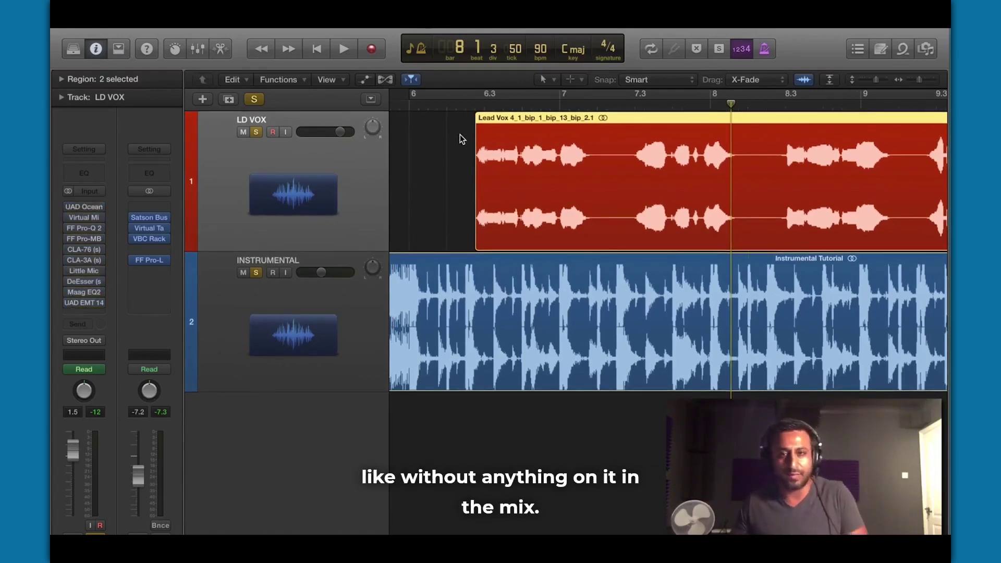
scroll(460, 137, "left", 5)
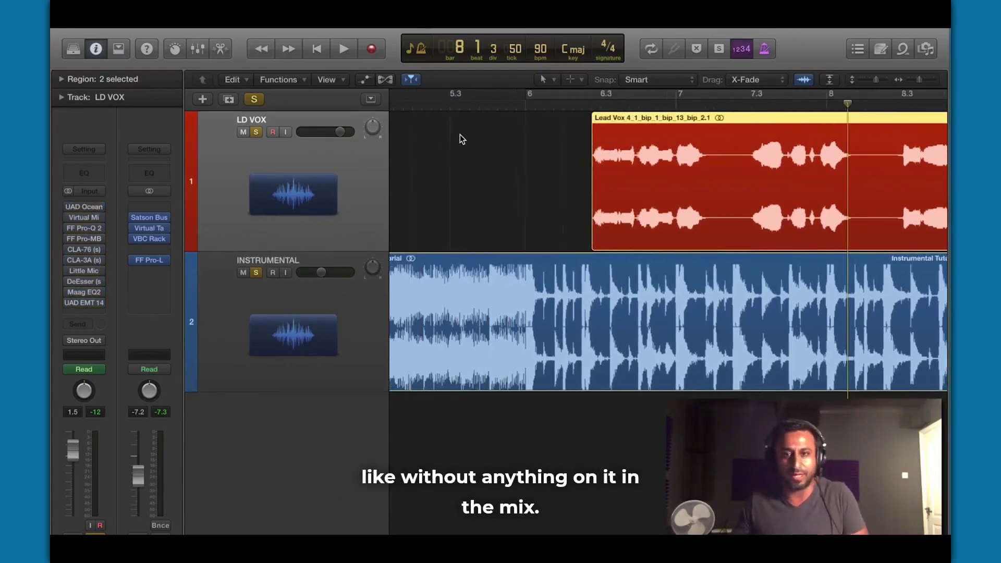
left_click(526, 104)
key("space")
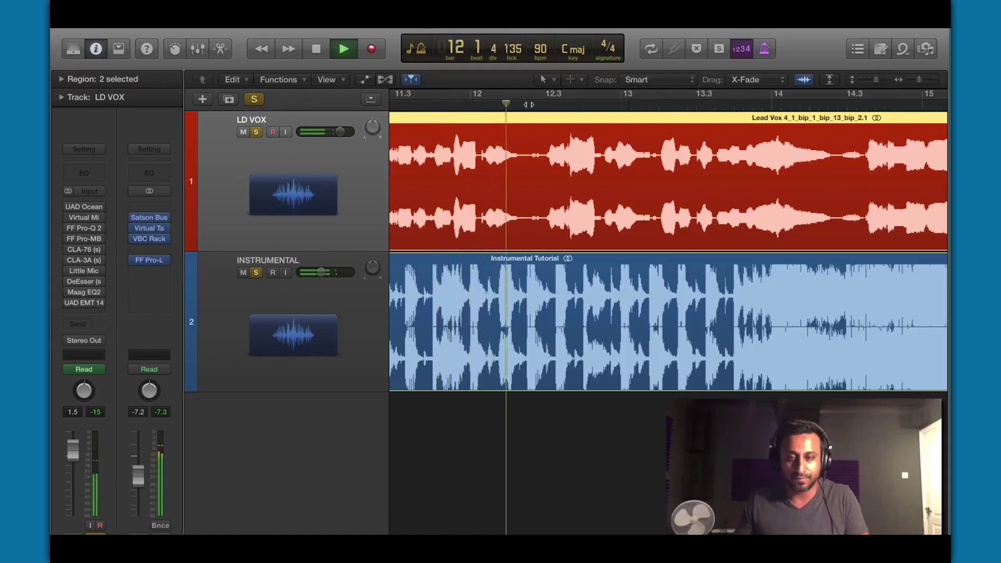
key("space")
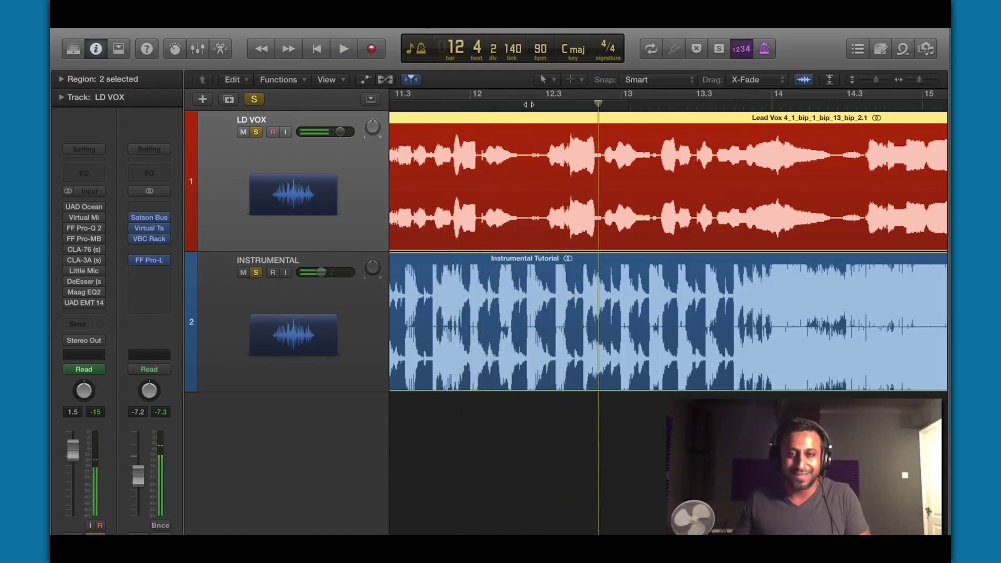
- Open the UAD Ocean Way Studios plug-in on LD VOX and enable it while the mix plays
left_click(84, 207)
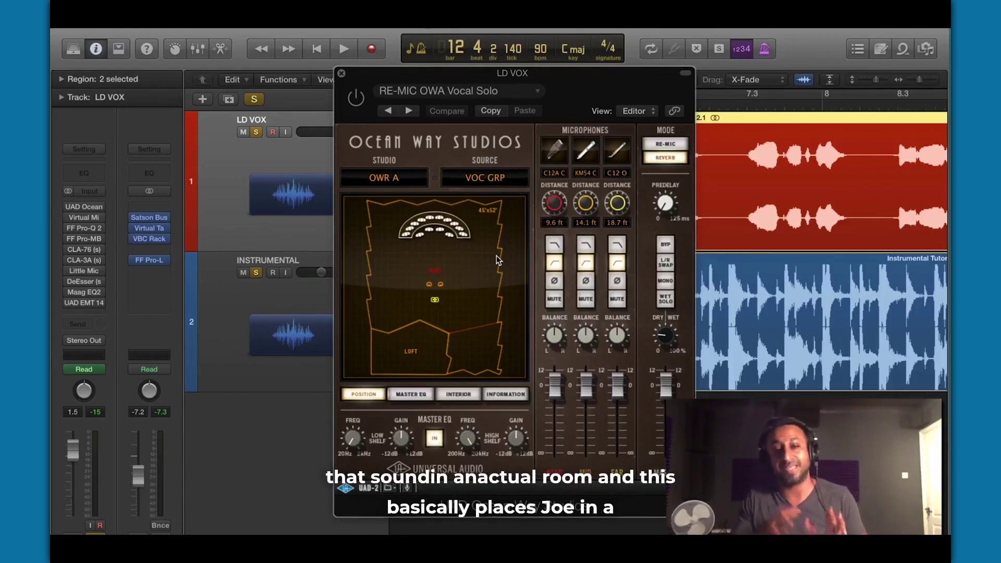
left_click_drag(393, 73, 411, 37)
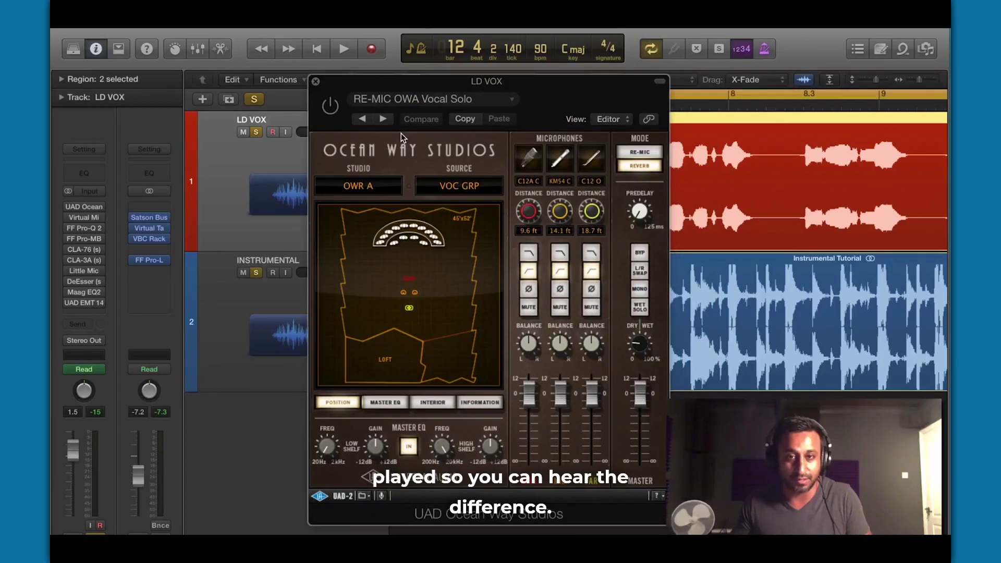
key("space")
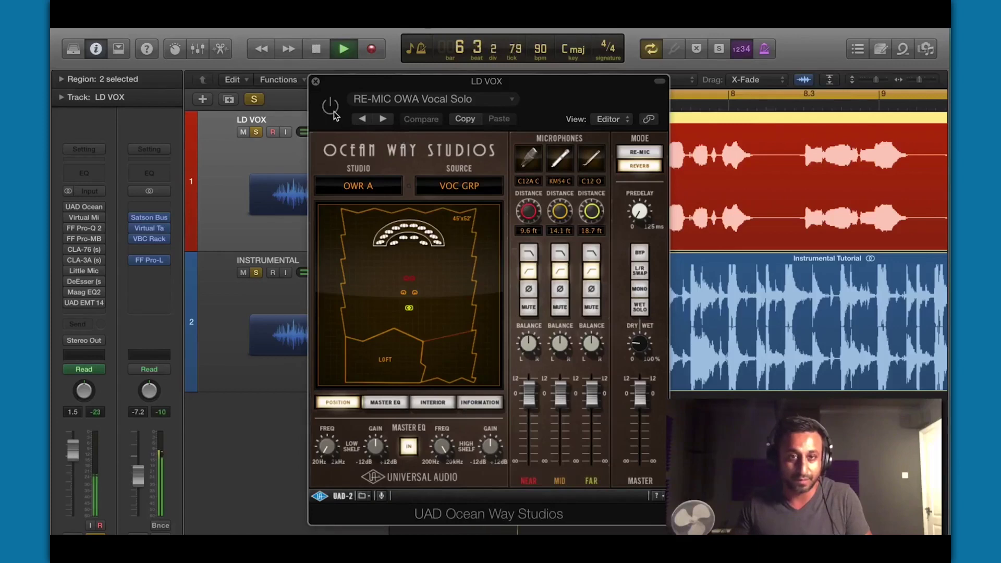
left_click(331, 107)
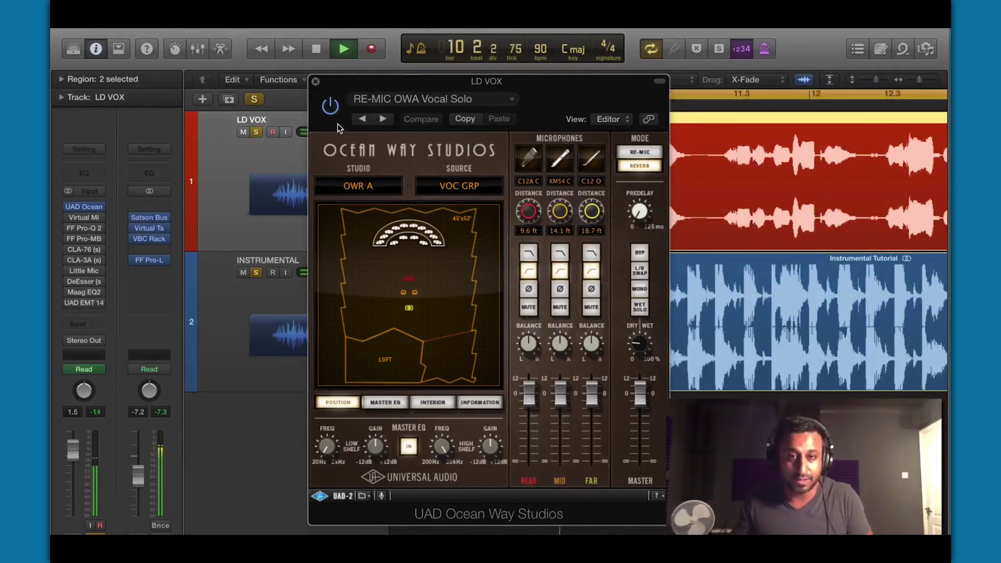
left_click_drag(333, 83, 386, 96)
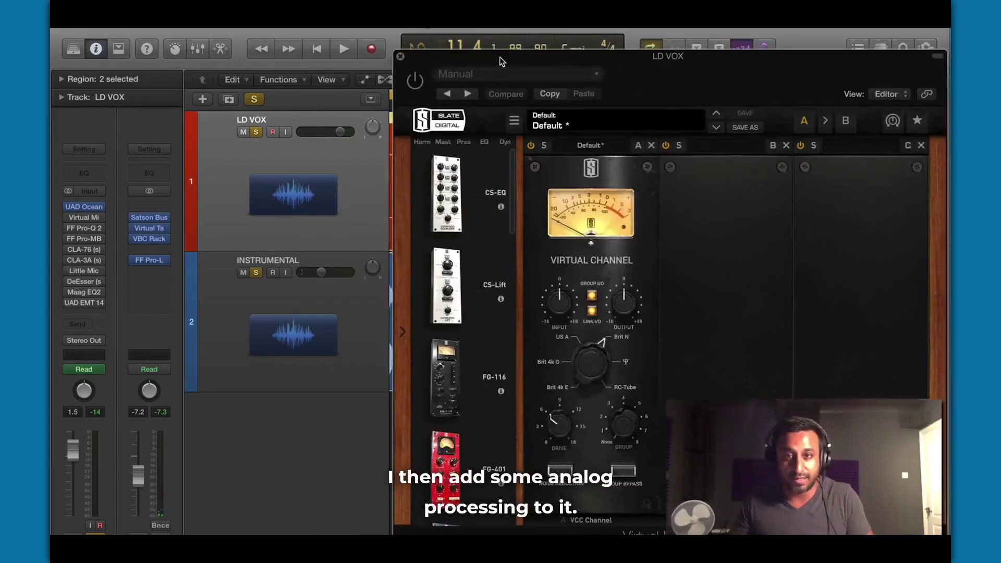
- Audition the enabled Slate Digital Virtual Channel on LD VOX during playback, stop the mix and close the plug-in
left_click_drag(500, 62, 345, 46)
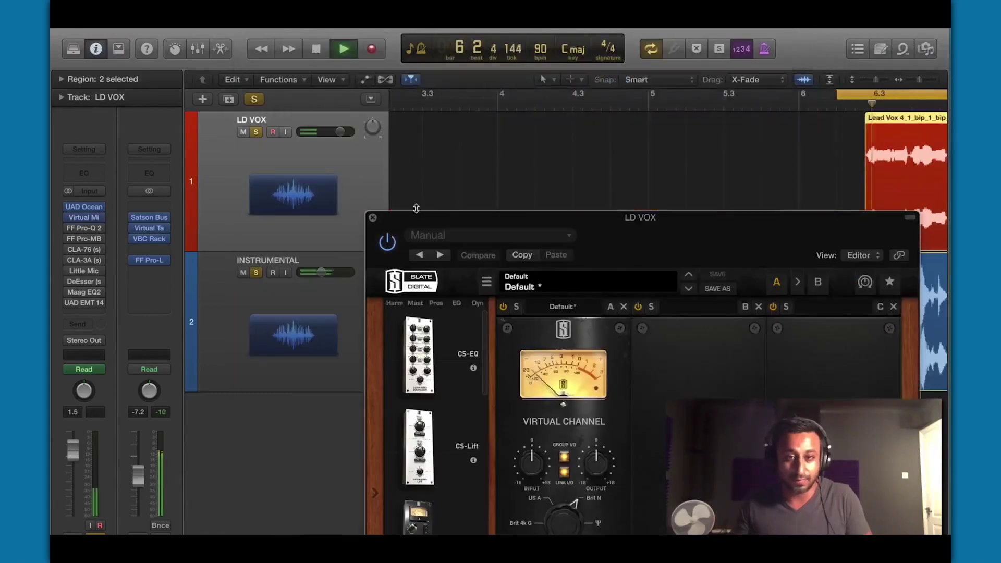
left_click_drag(407, 216, 298, 67)
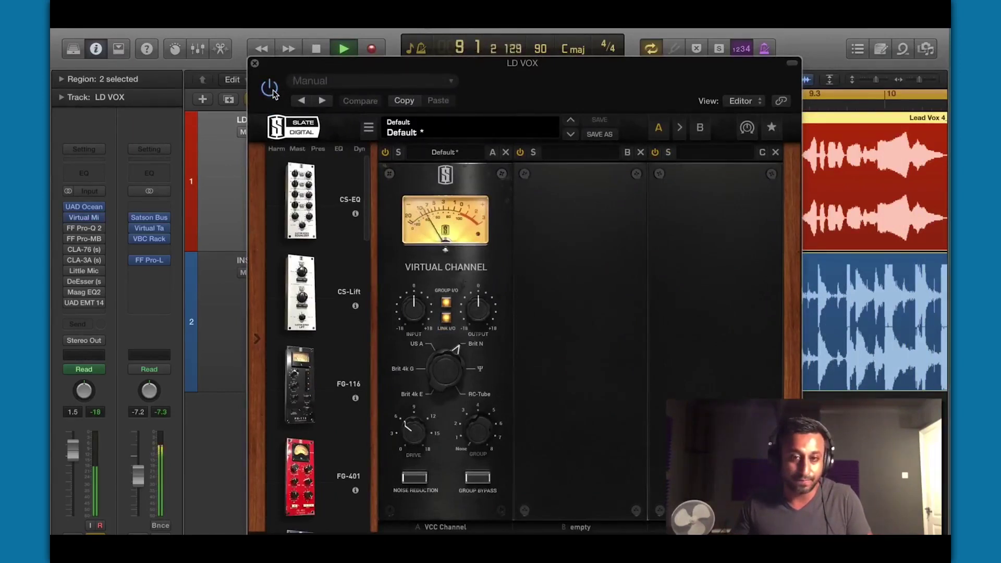
key("space")
left_click(255, 63)
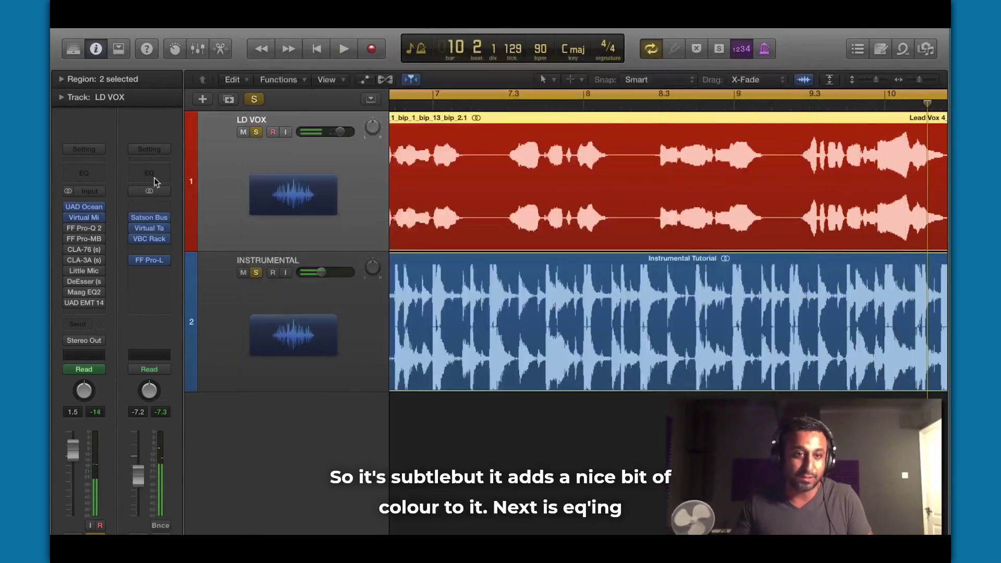
- Open the FF Pro-Q 2 equalizer on LD VOX and enable it while the mix plays
left_click(85, 228)
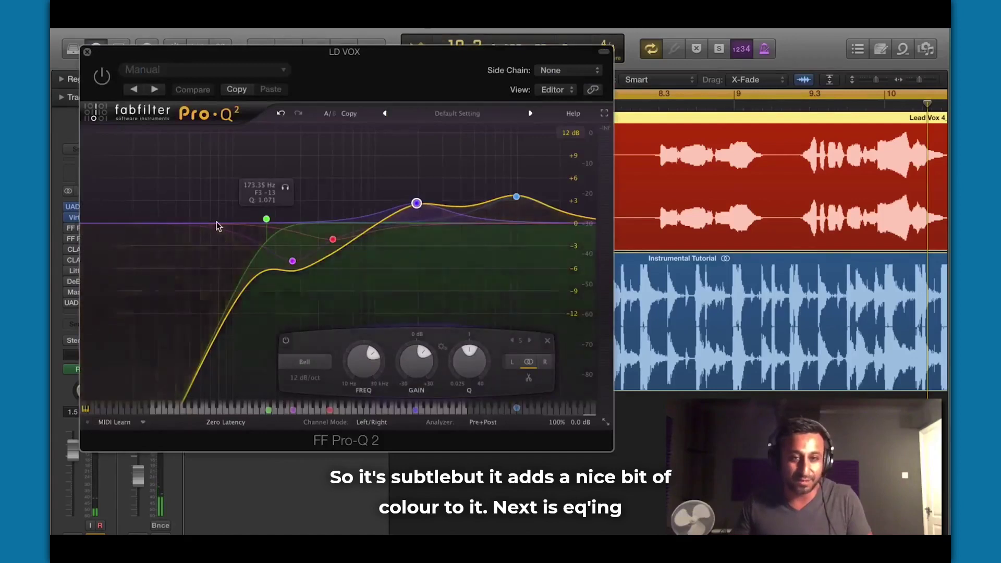
left_click_drag(241, 57, 405, 59)
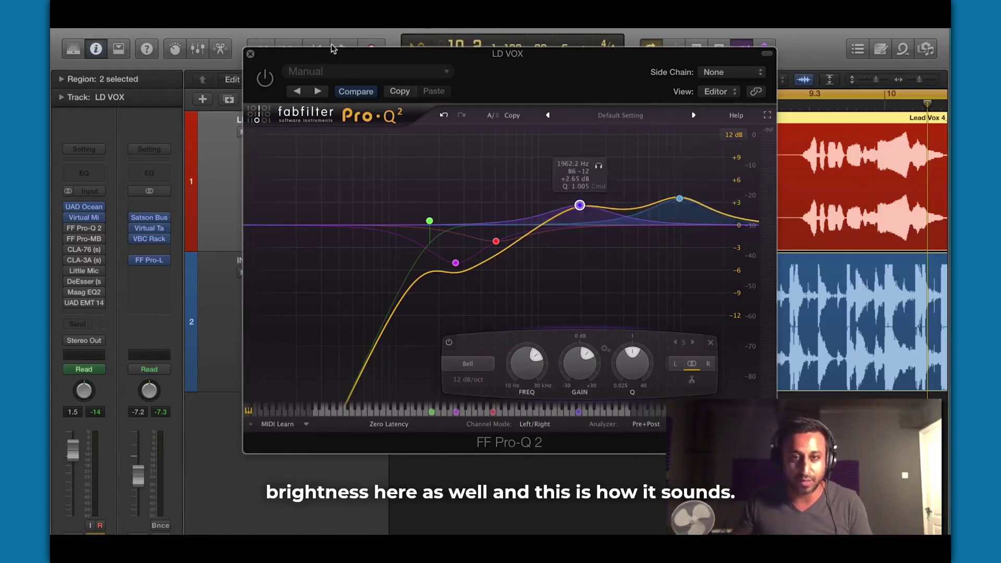
left_click_drag(325, 54, 376, 166)
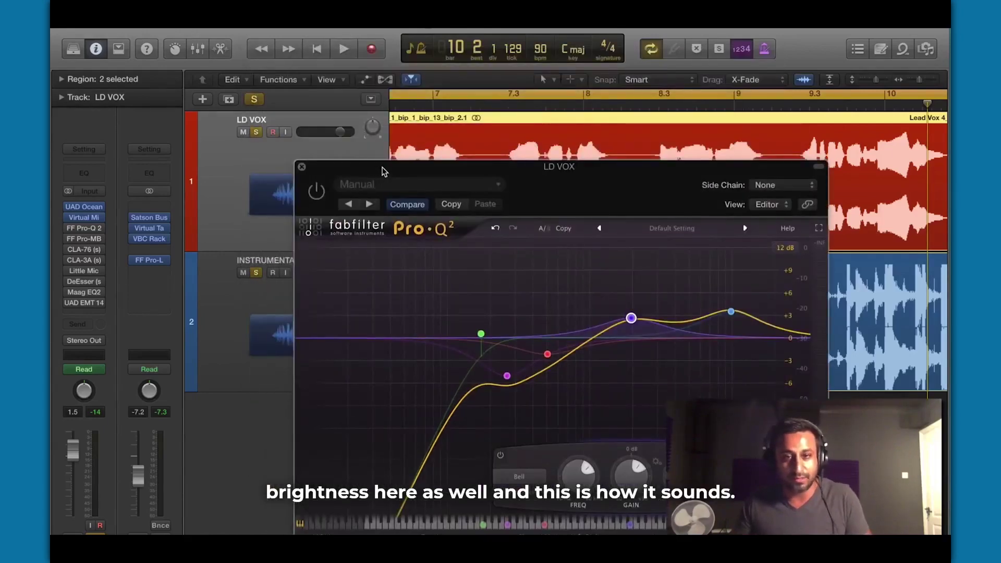
key("space")
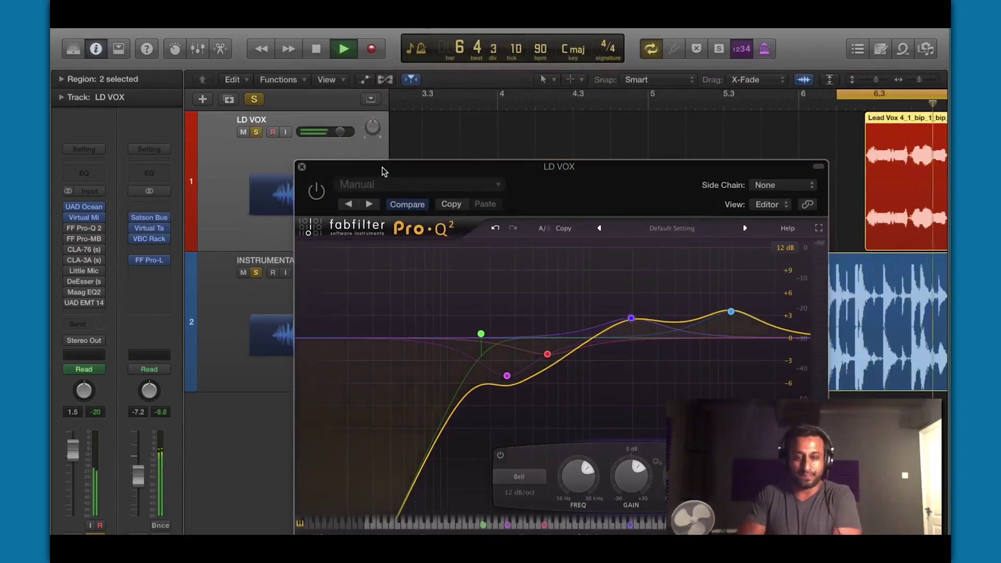
left_click(317, 191)
left_click_drag(339, 167, 308, 94)
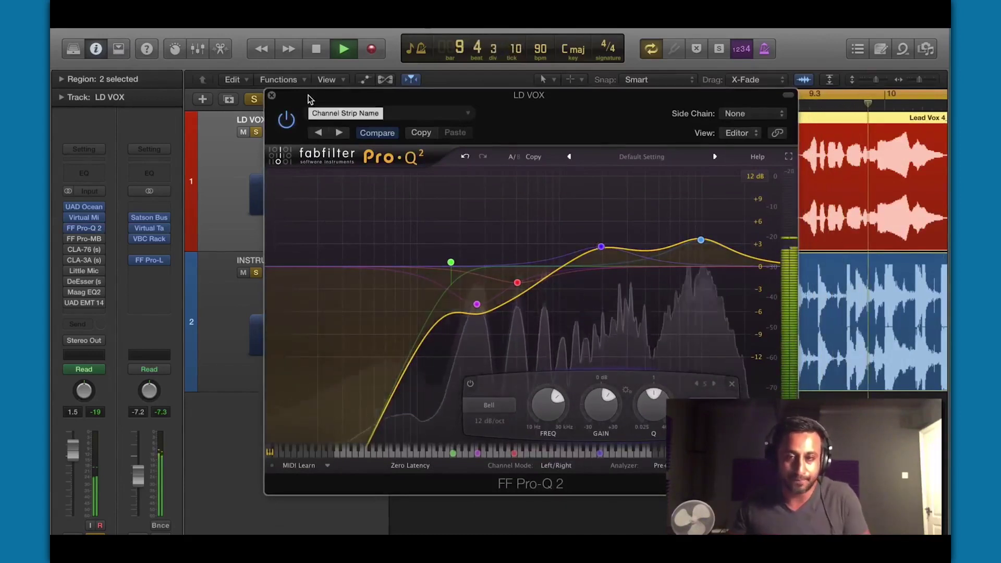
- Compare LD VOX with Pro-Q 2 bypassed and enabled, leave the equalizer on, stop playback and close it
left_click(286, 121)
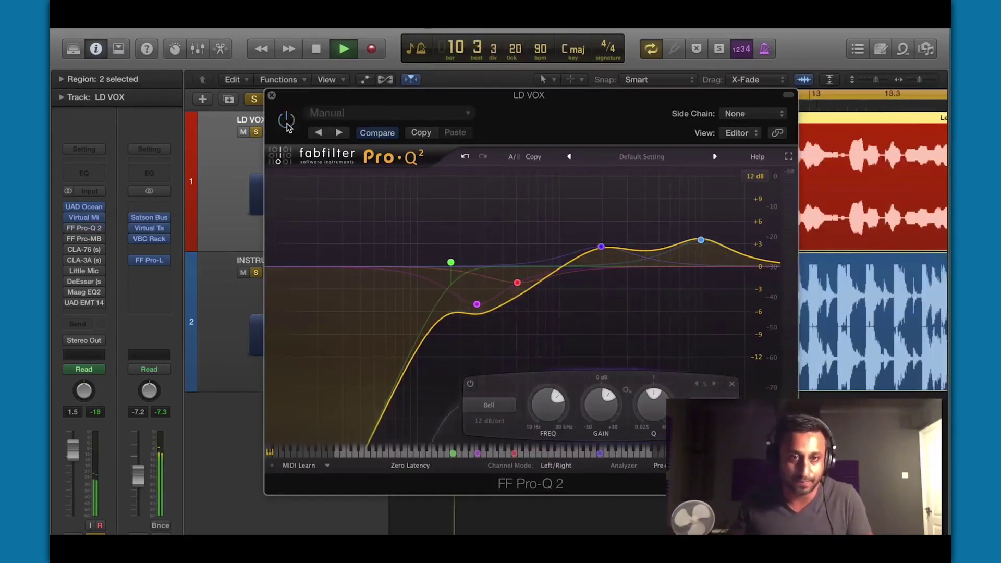
left_click(287, 123)
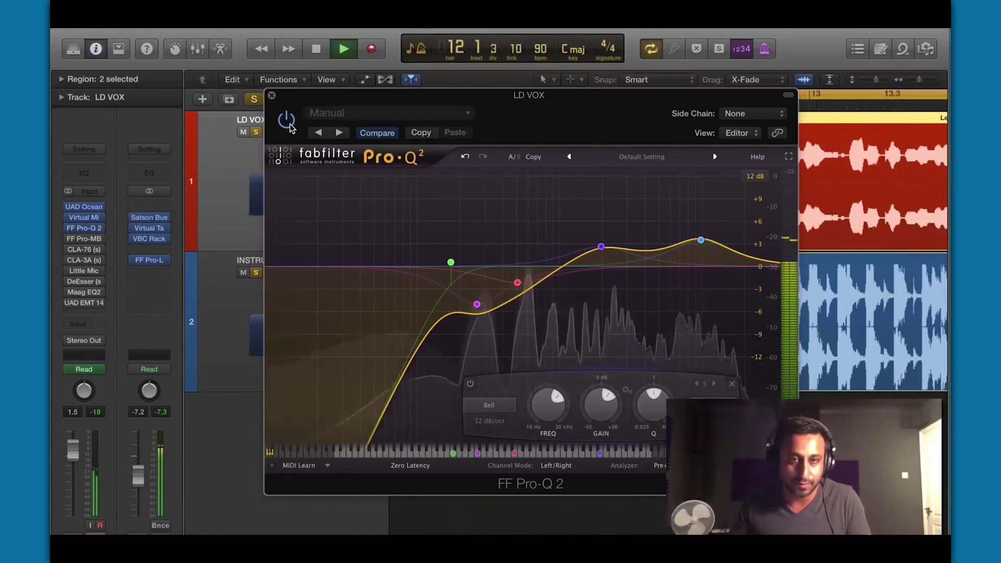
key("space")
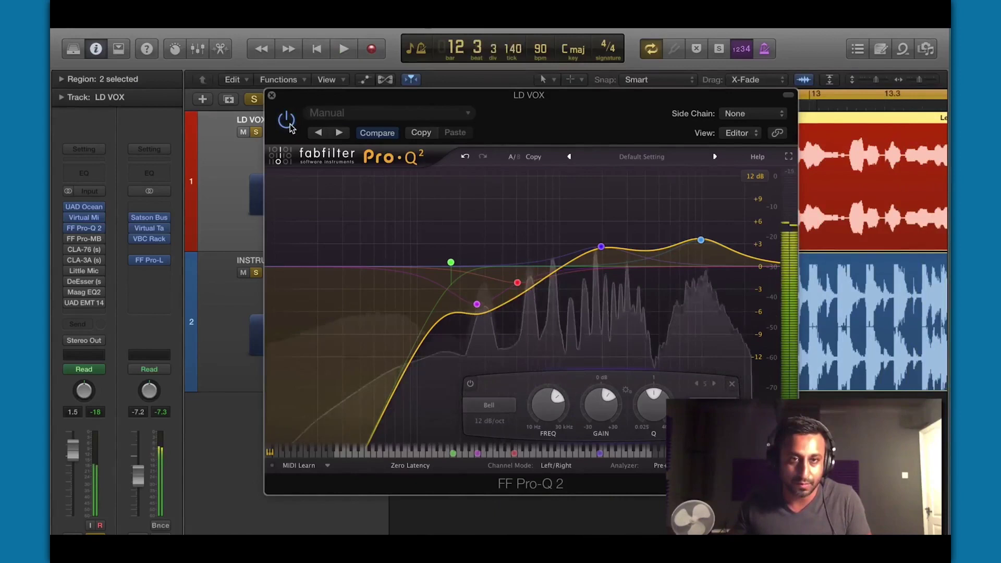
left_click(272, 96)
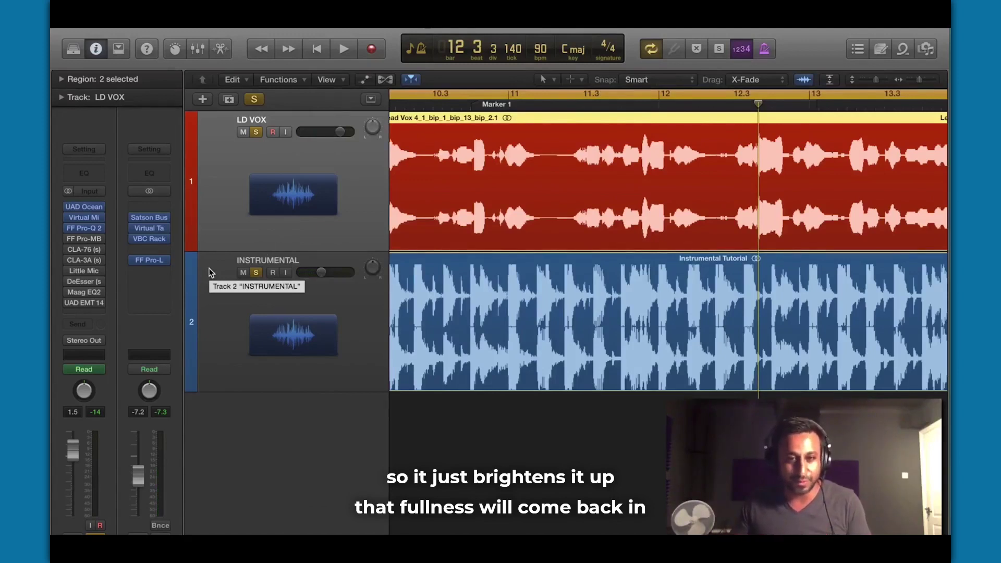
- Open the FF Pro-MB plug-in on LD VOX, enable it during playback to tame the sibilance, and close it
left_click(86, 242)
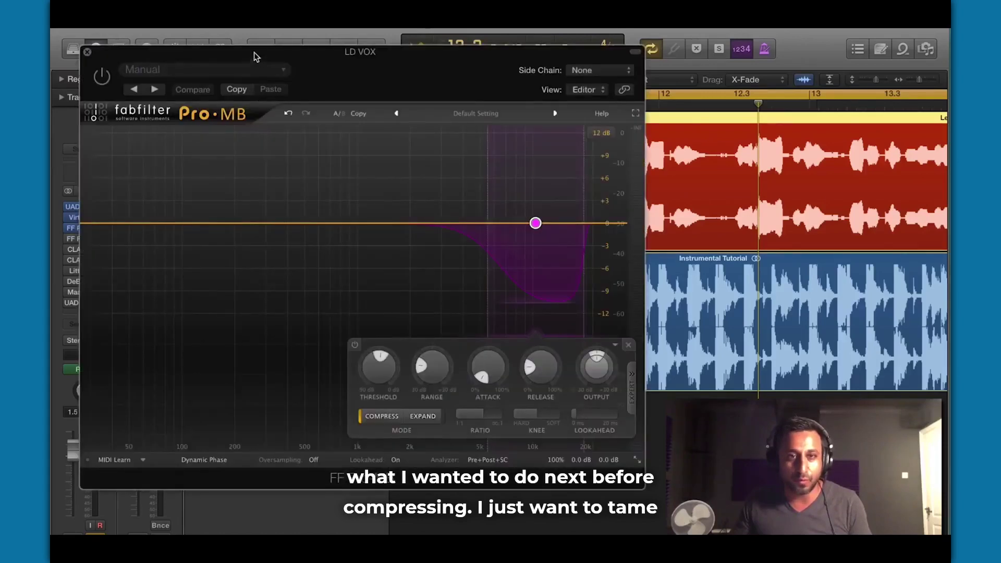
left_click_drag(254, 52, 396, 44)
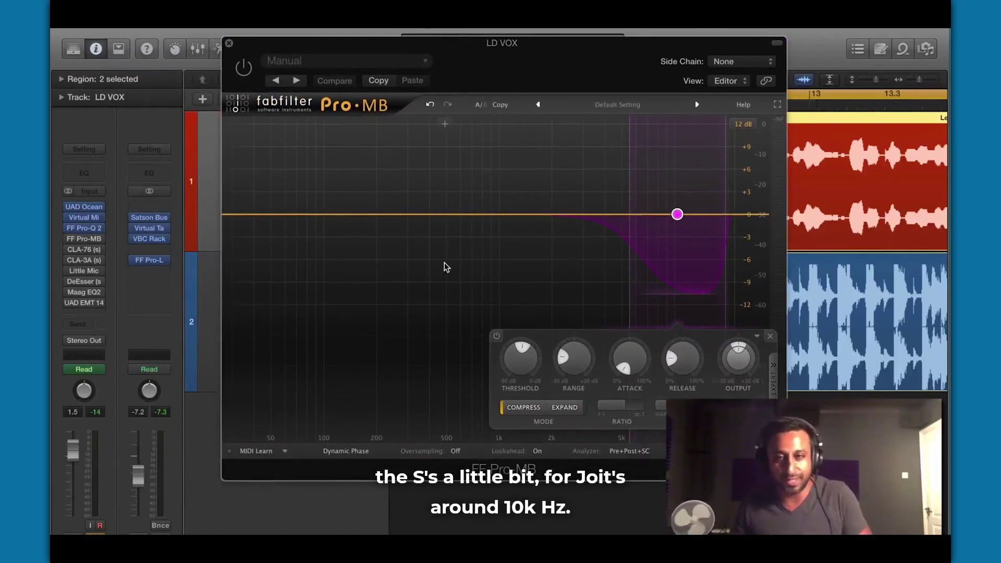
mouse_move(675, 221)
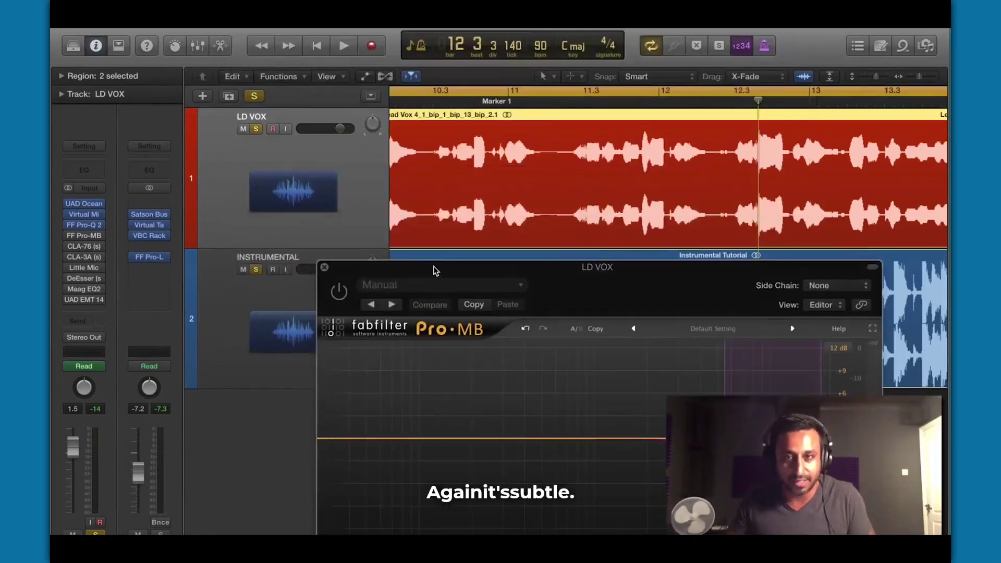
key("space")
left_click_drag(469, 269, 424, 141)
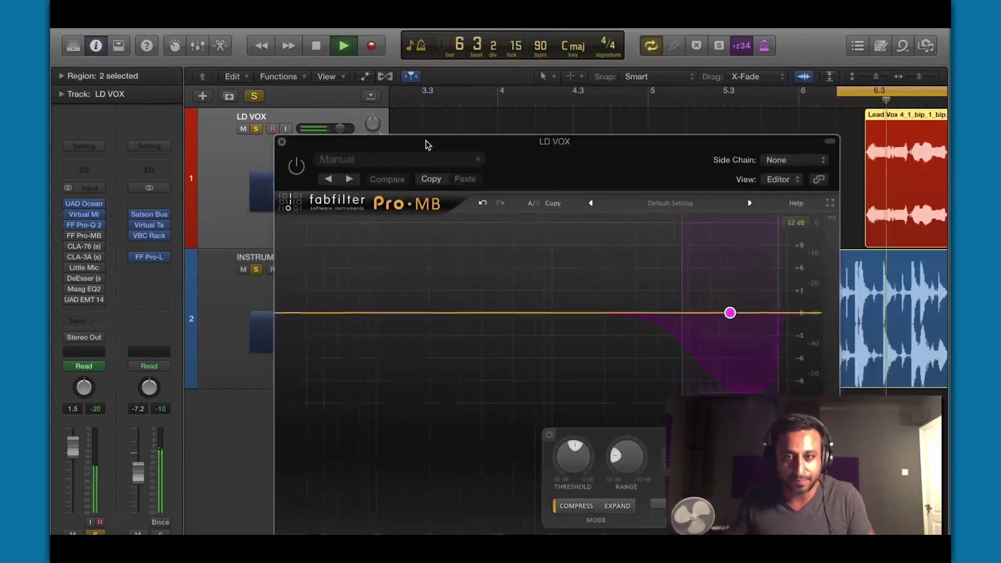
left_click_drag(337, 142, 320, 116)
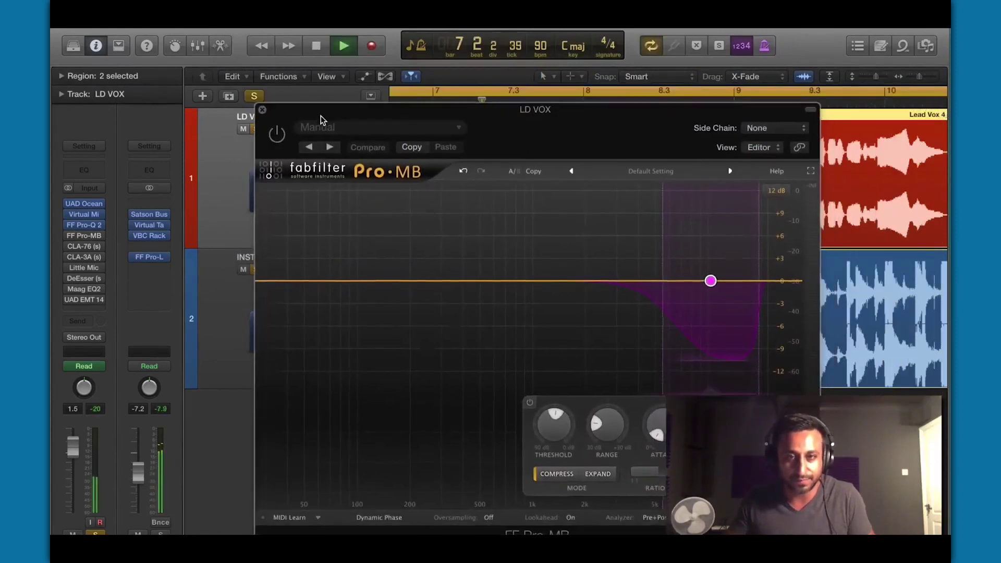
left_click(277, 135)
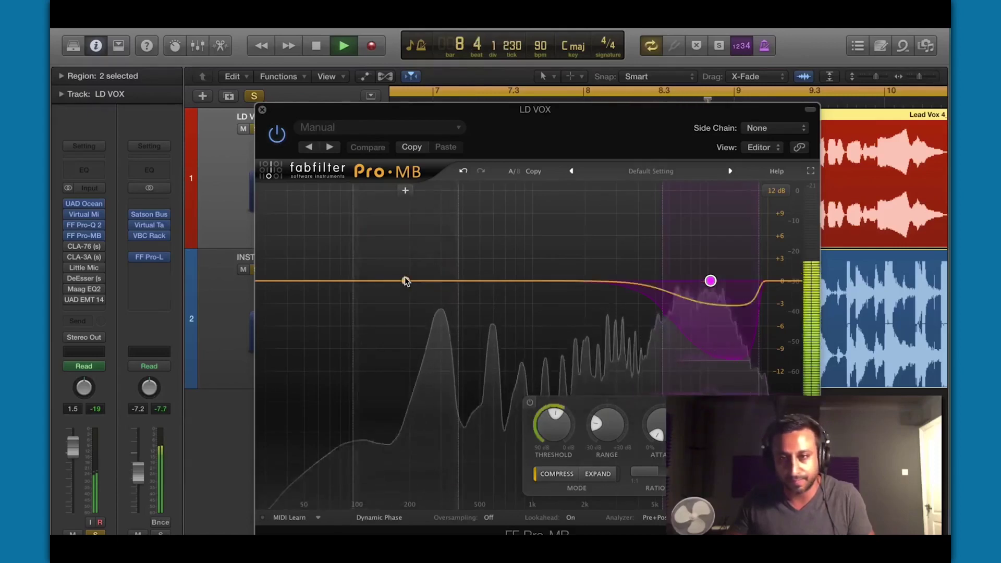
left_click(263, 112)
key("space")
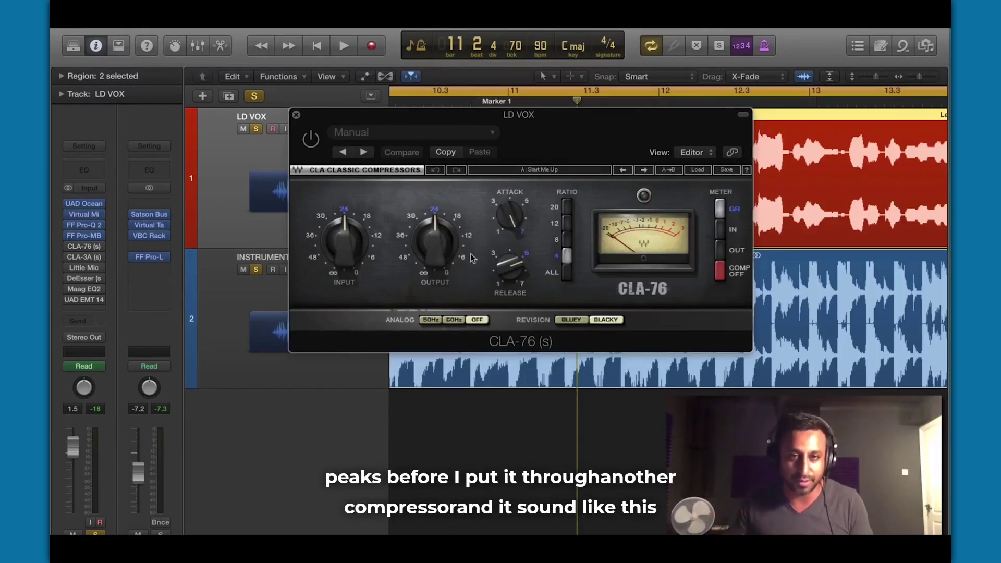
- Audition the CLA-76 compressor on LD VOX during playback, comparing it bypassed and enabled, and leave it on
key("space")
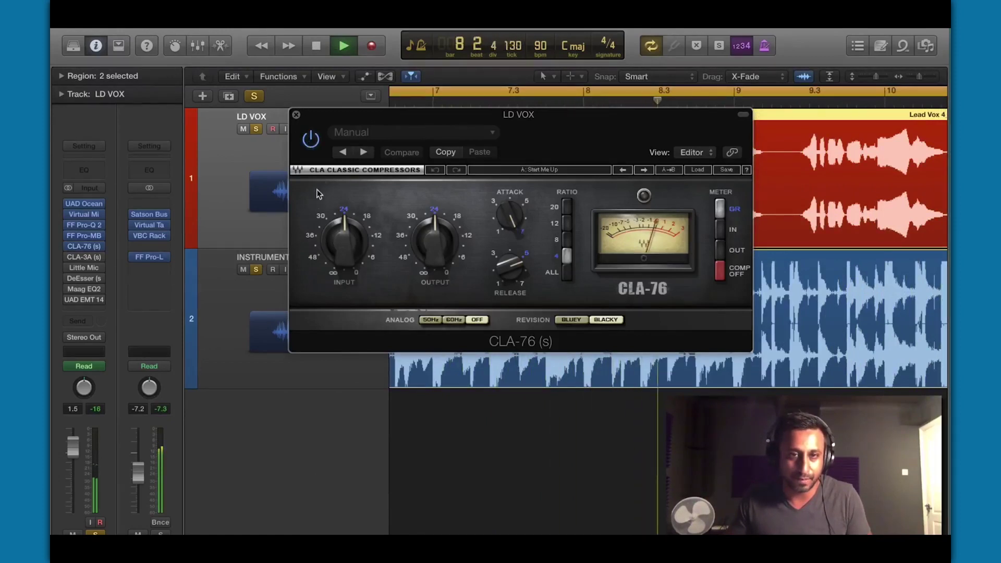
key("space")
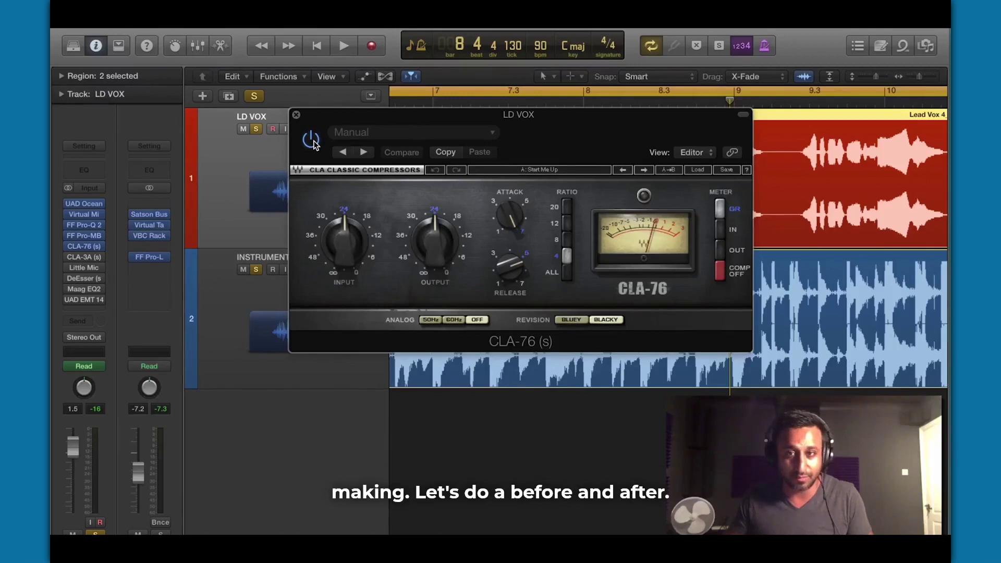
left_click(312, 141)
key("space")
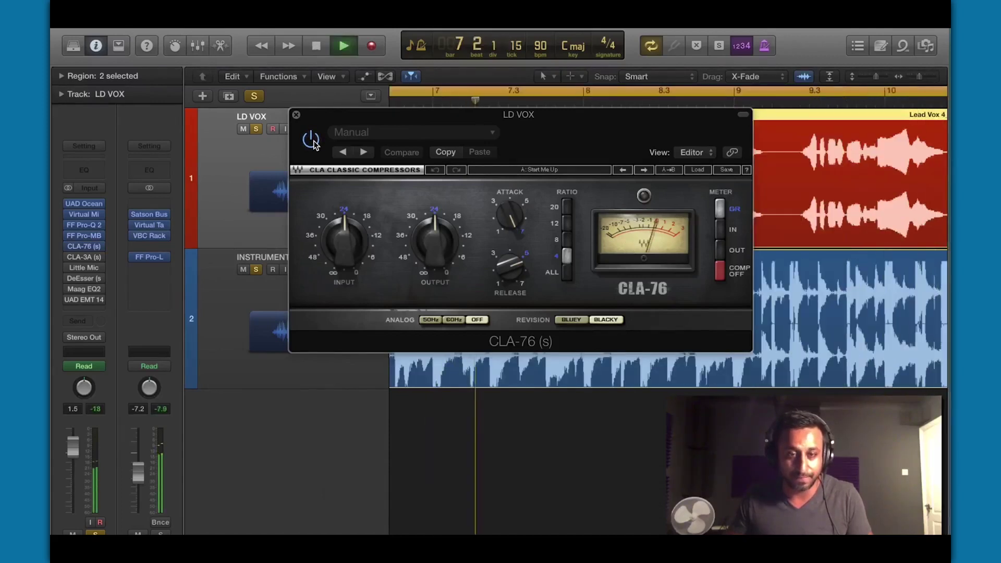
left_click(310, 142)
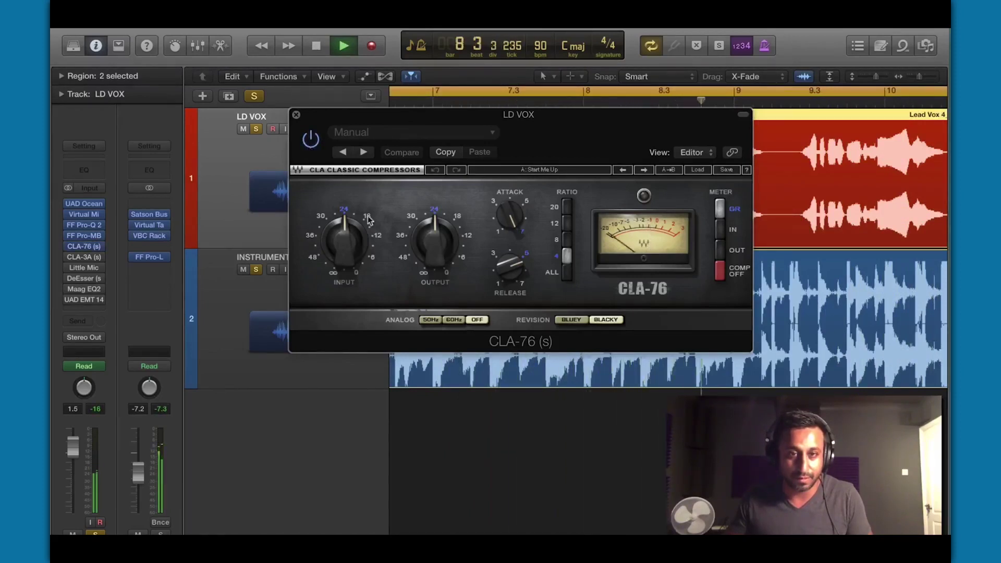
- Lower the CLA-76 output to -26.4, compare the vocal with the compressor bypassed and enabled, leave it on and close it
left_click_drag(428, 249, 427, 252)
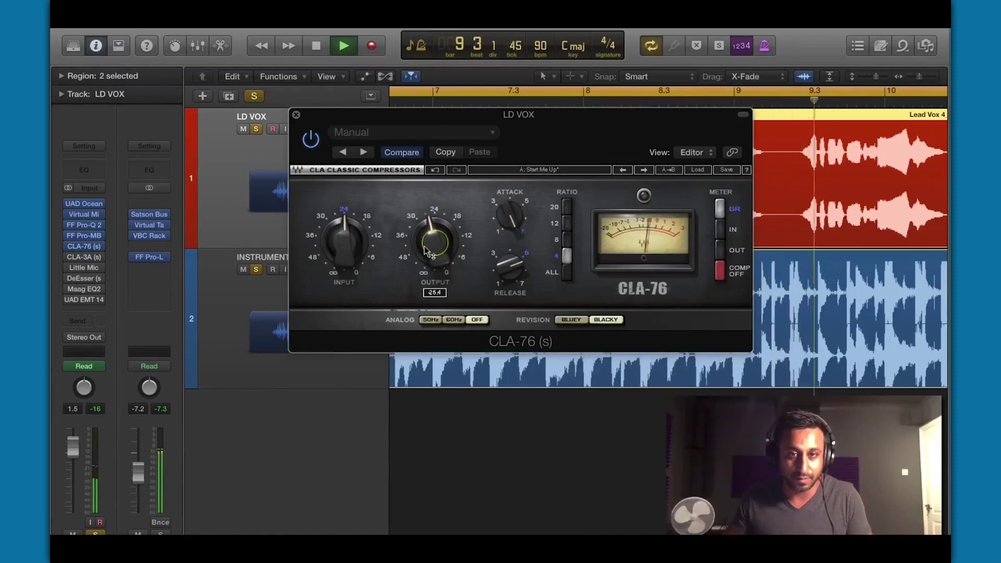
left_click(311, 140)
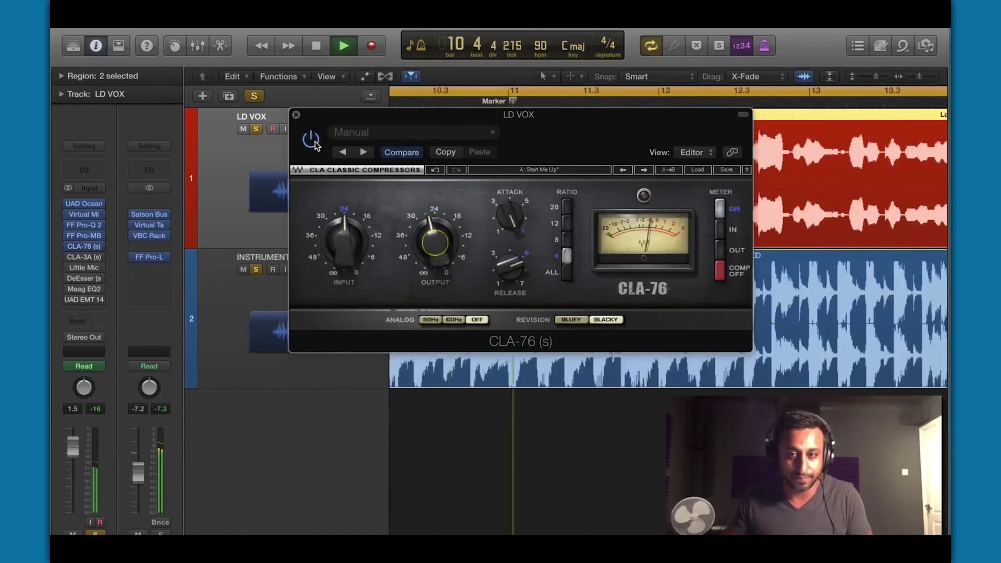
left_click(311, 140)
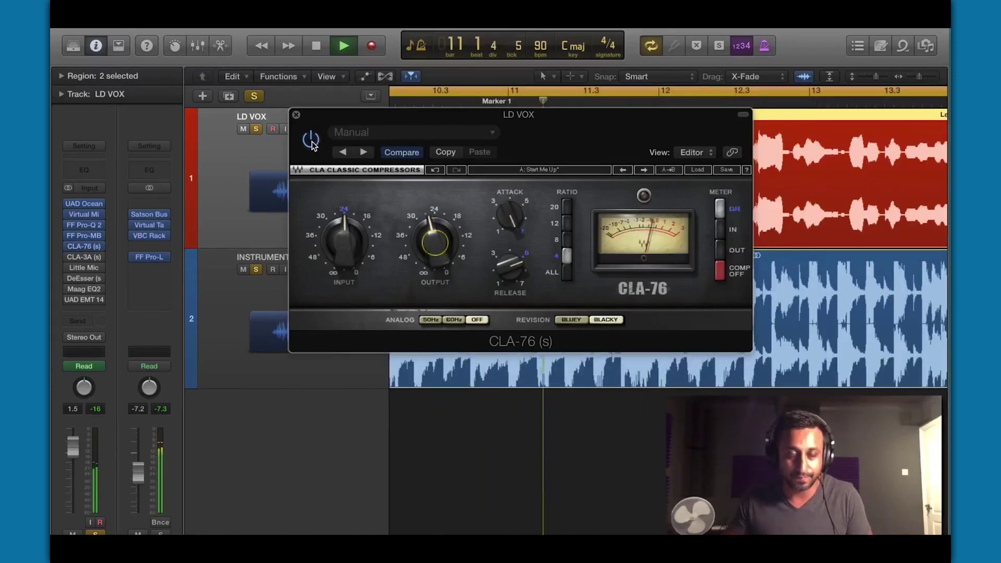
key("space")
left_click(296, 115)
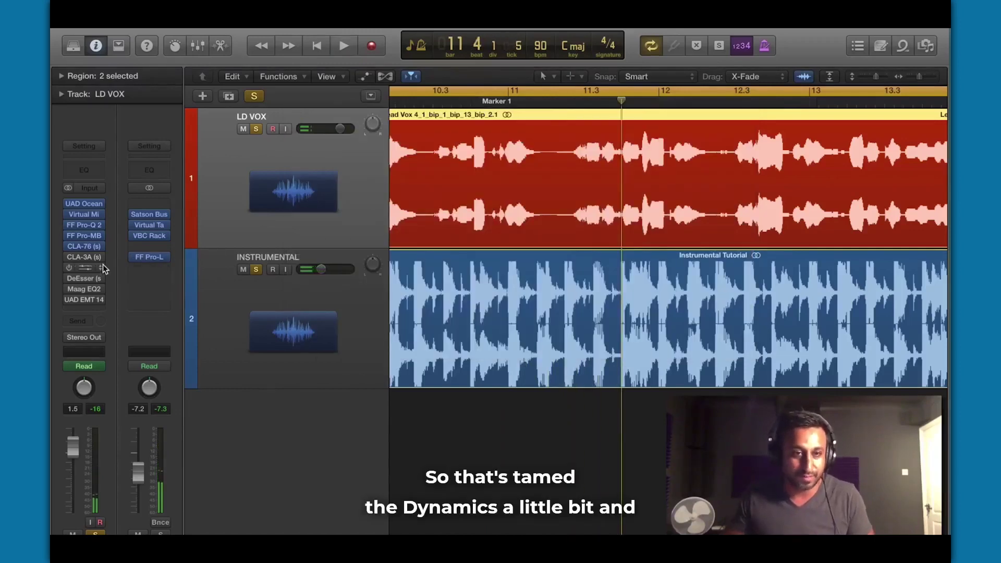
- Open the CLA-3A compressor on LD VOX, move its window clear of the channel strip and enable it during playback
left_click(85, 259)
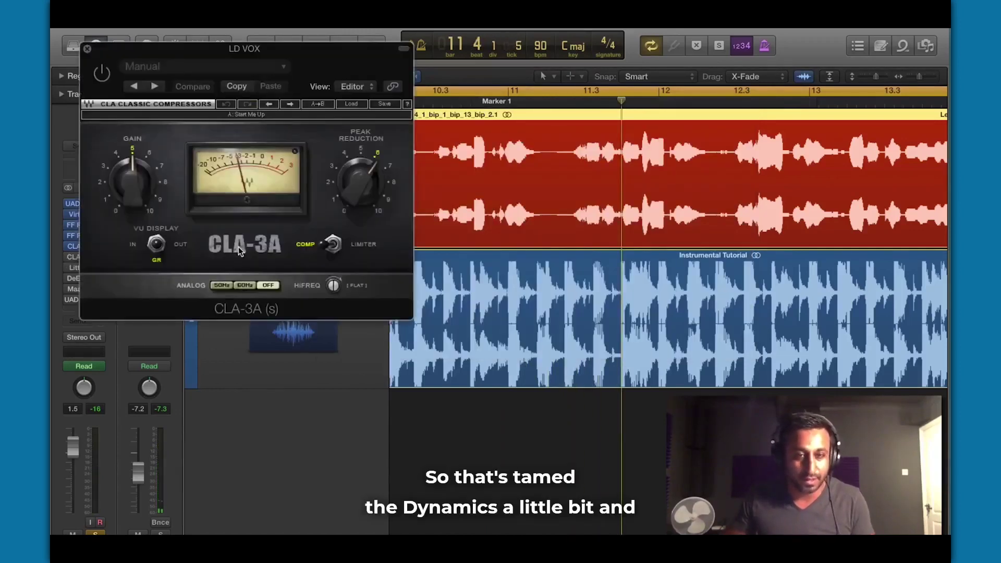
left_click_drag(177, 52, 399, 156)
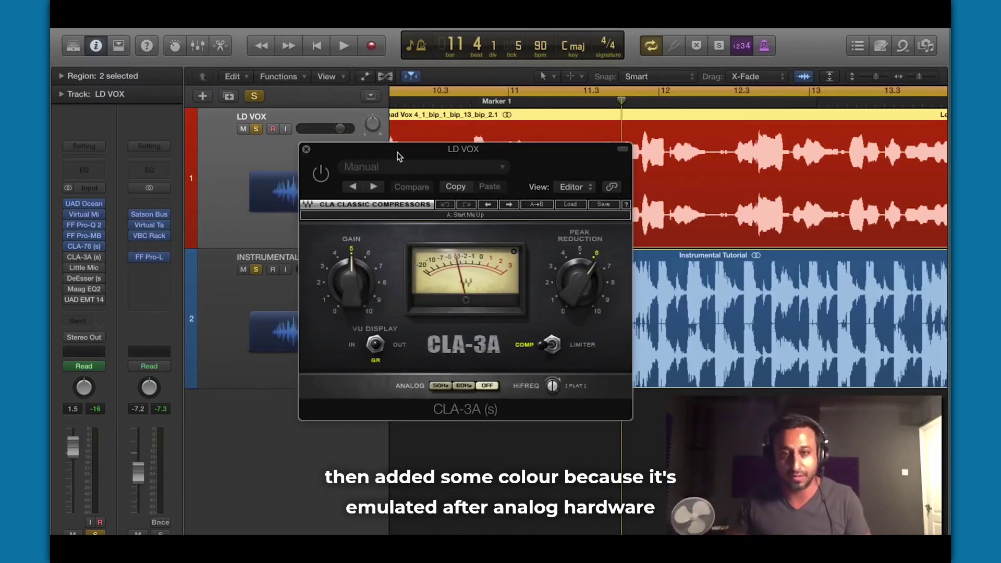
left_click_drag(399, 156, 408, 138)
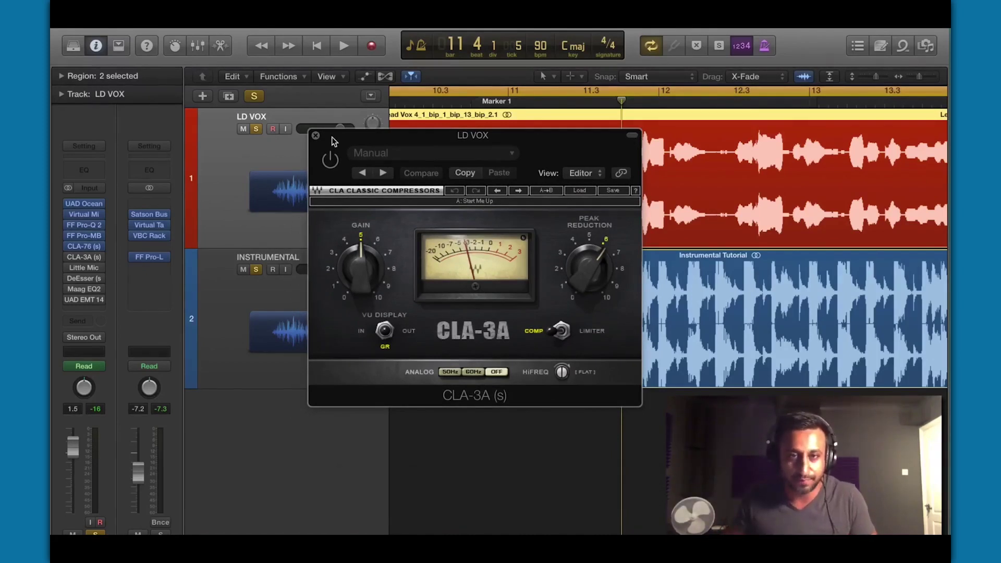
key("space")
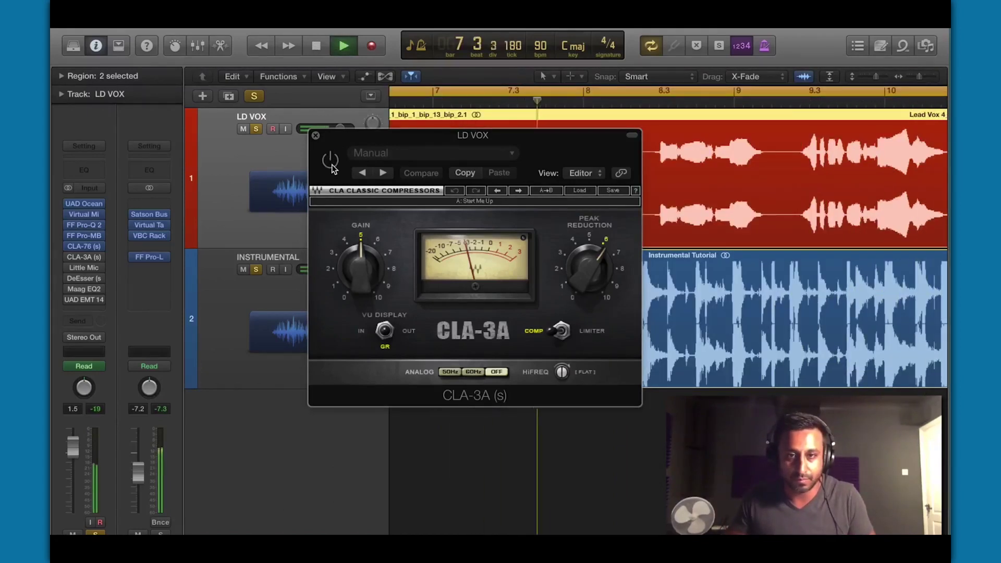
left_click(331, 160)
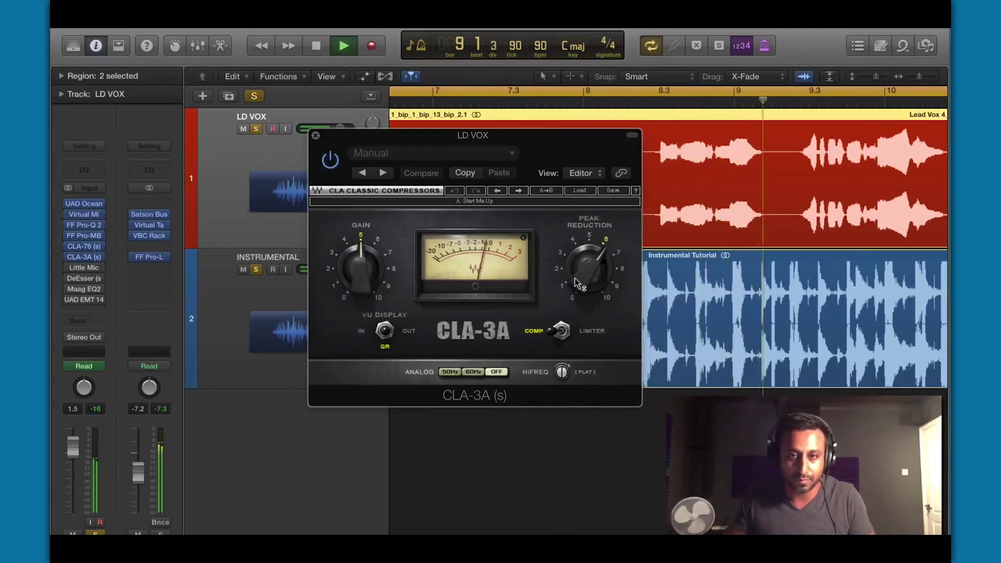
- Raise the CLA-3A peak reduction to about 7, reduce its gain slightly, and close it with playback stopped
left_click_drag(578, 284, 578, 275)
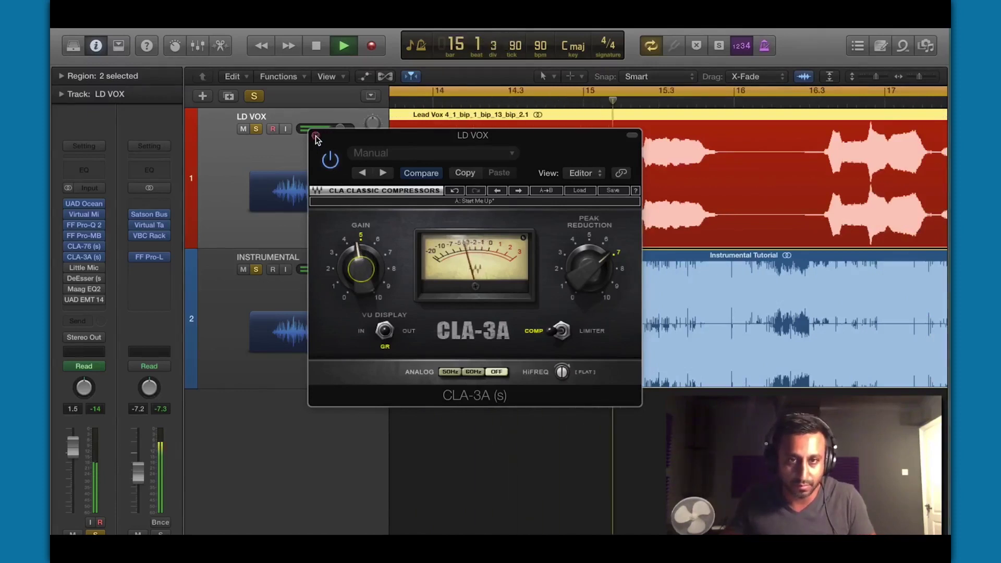
key("space")
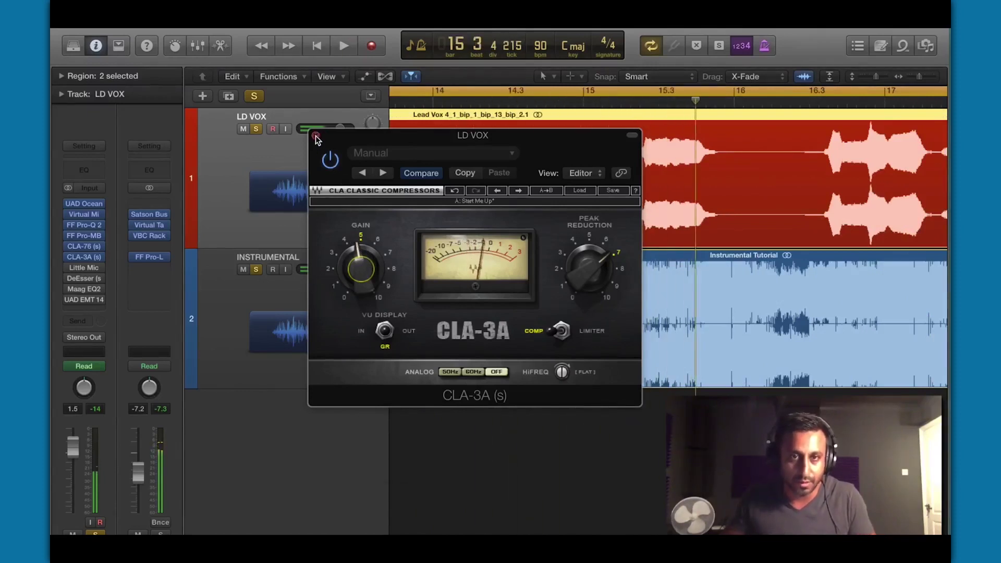
left_click(316, 137)
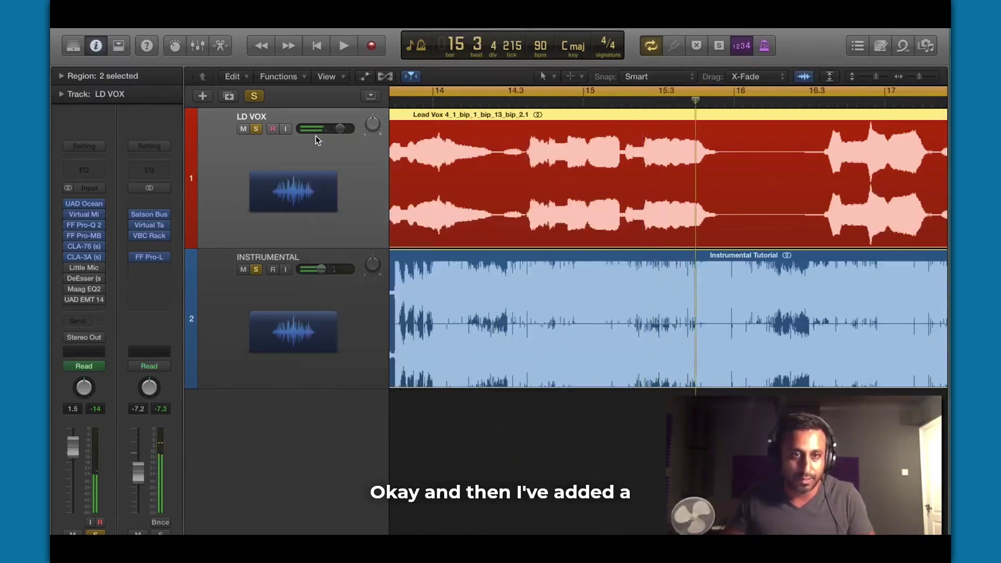
- Open Little MicroShift on LD VOX, enable it during playback, raise its mix slightly towards wet, and close it
left_click(80, 268)
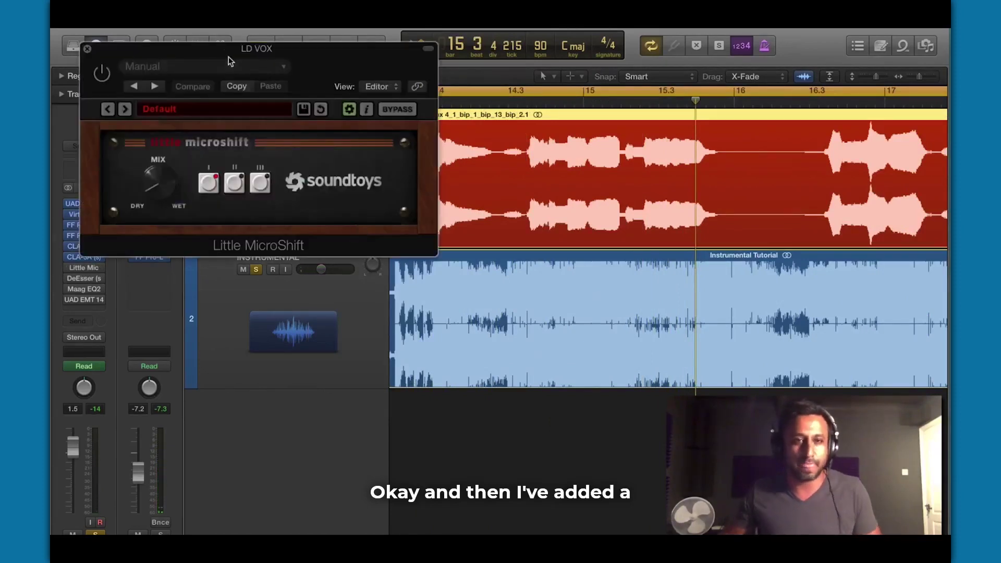
left_click_drag(228, 57, 474, 149)
key("space")
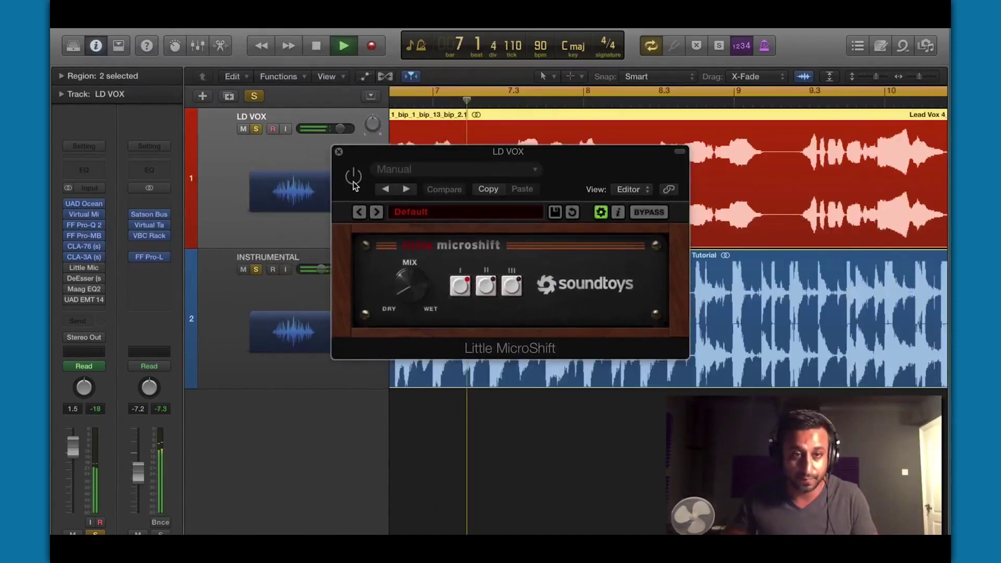
left_click(354, 177)
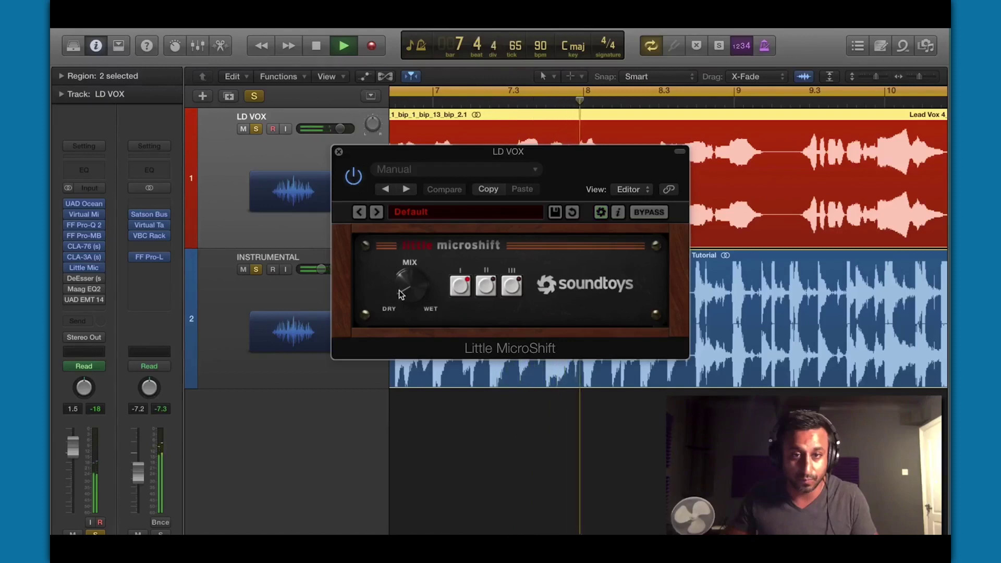
mouse_move(399, 294)
left_mouse_down()
mouse_move(403, 254)
mouse_move(411, 290)
left_mouse_up()
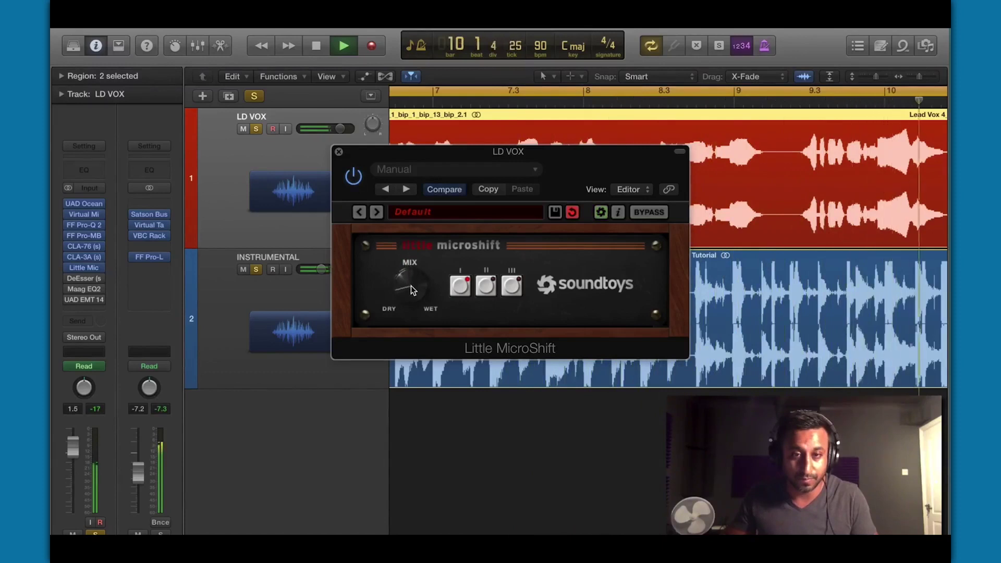
left_click(339, 154)
key("space")
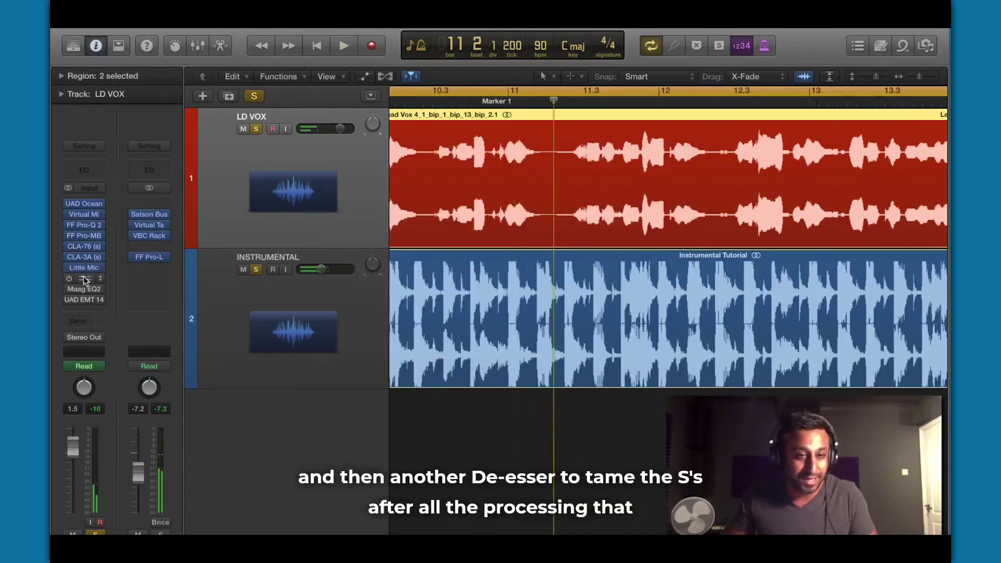
- Open the DeEsser on LD VOX, enable it while the mix plays, close it and stop playback
left_click(83, 279)
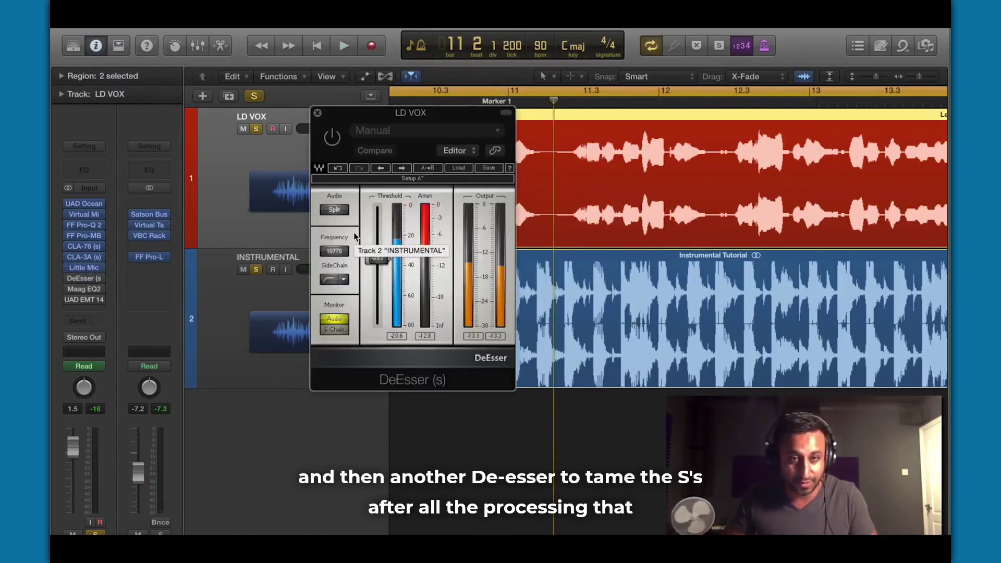
key("space")
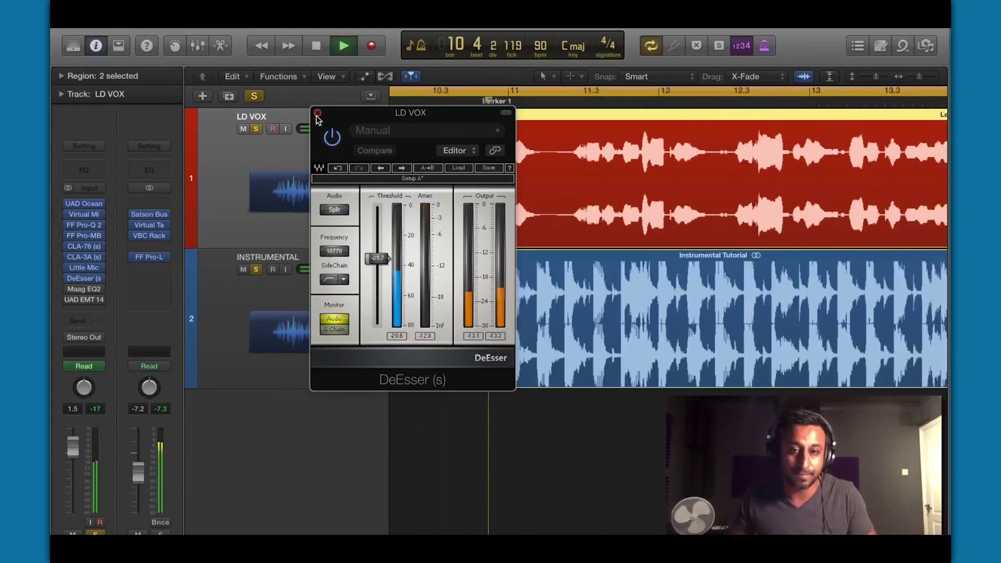
left_click(317, 113)
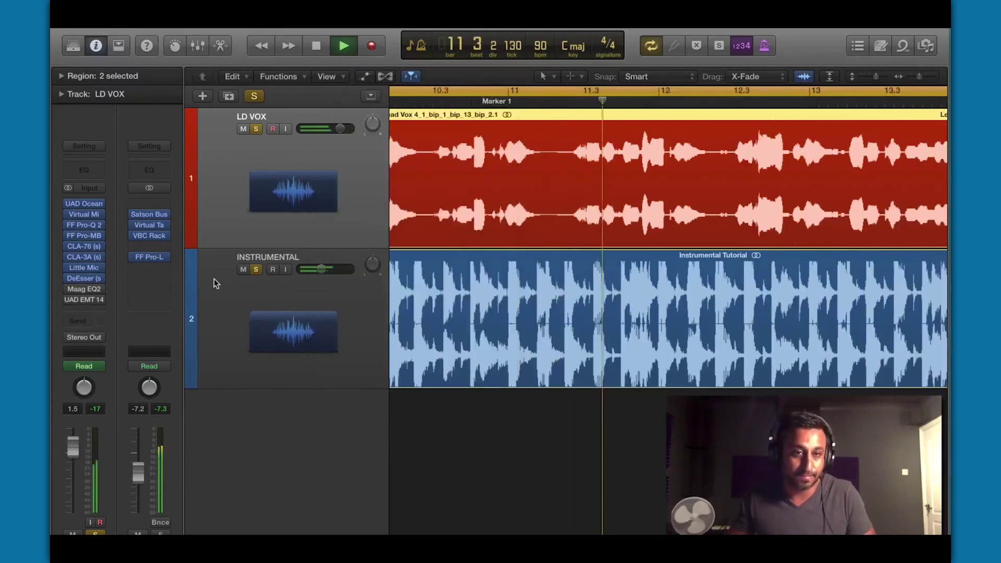
key("space")
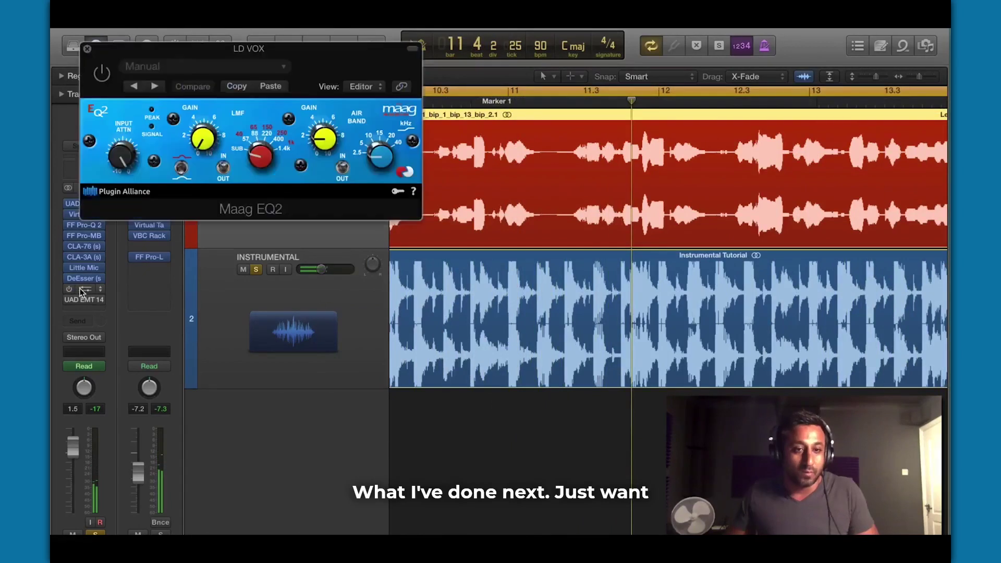
- Open the Maag EQ2 on LD VOX, enable it while the mix plays, close it and stop playback
left_click(80, 288)
left_click_drag(191, 52, 395, 153)
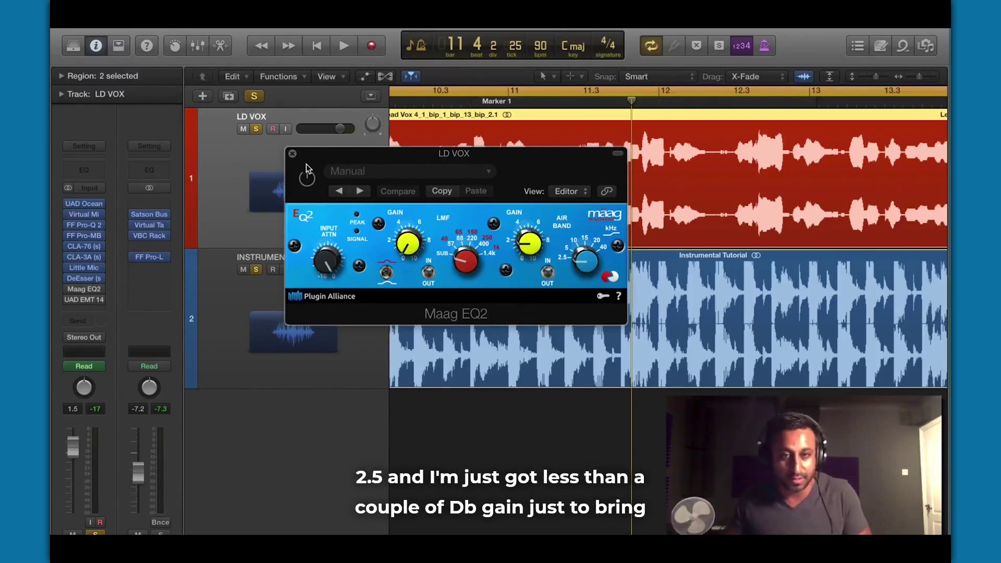
key("space")
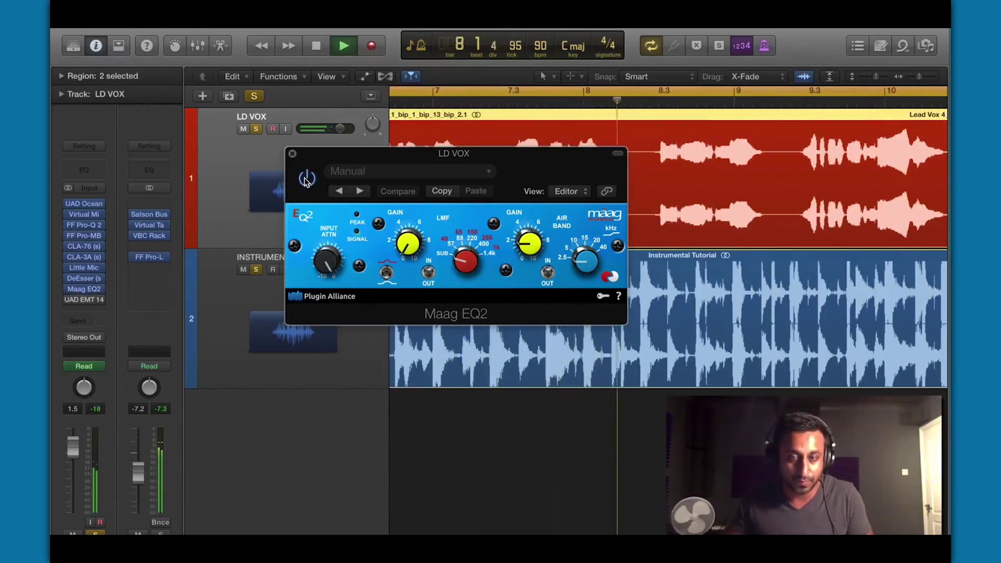
left_click(307, 179)
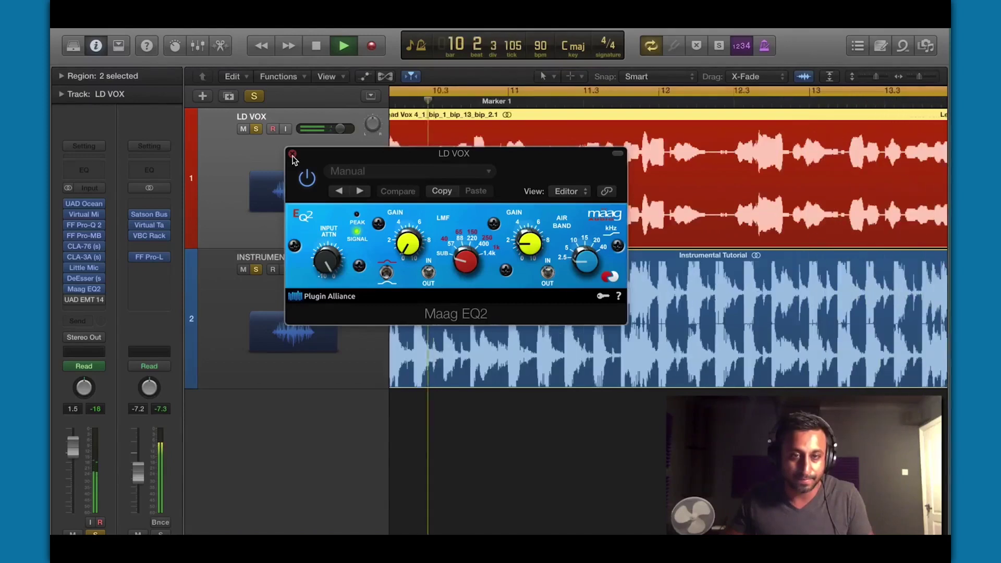
left_click(293, 155)
key("space")
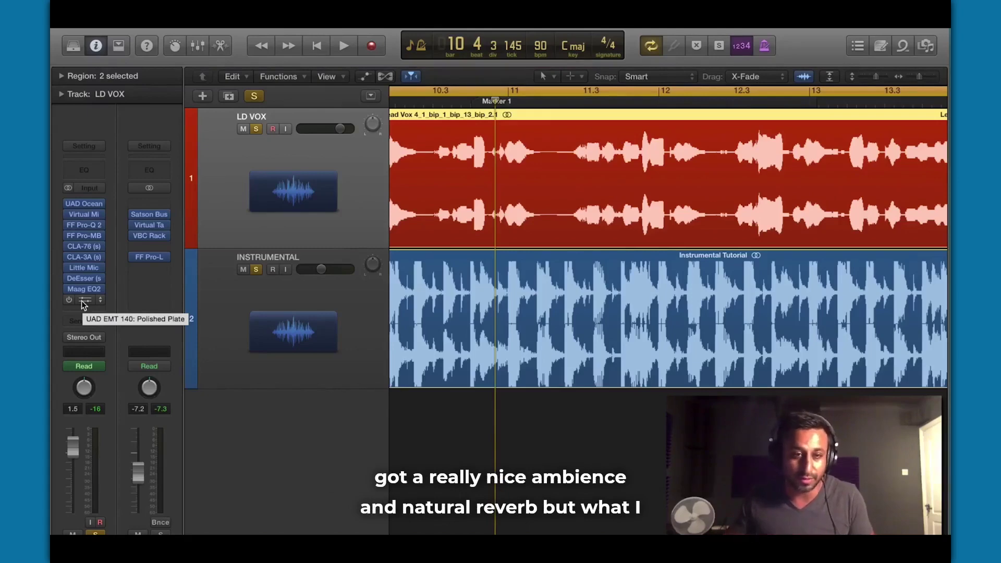
- Open the UAD EMT 140 plate reverb on LD VOX, enable it during playback and adjust its dry/wet mix by ear
left_click(83, 300)
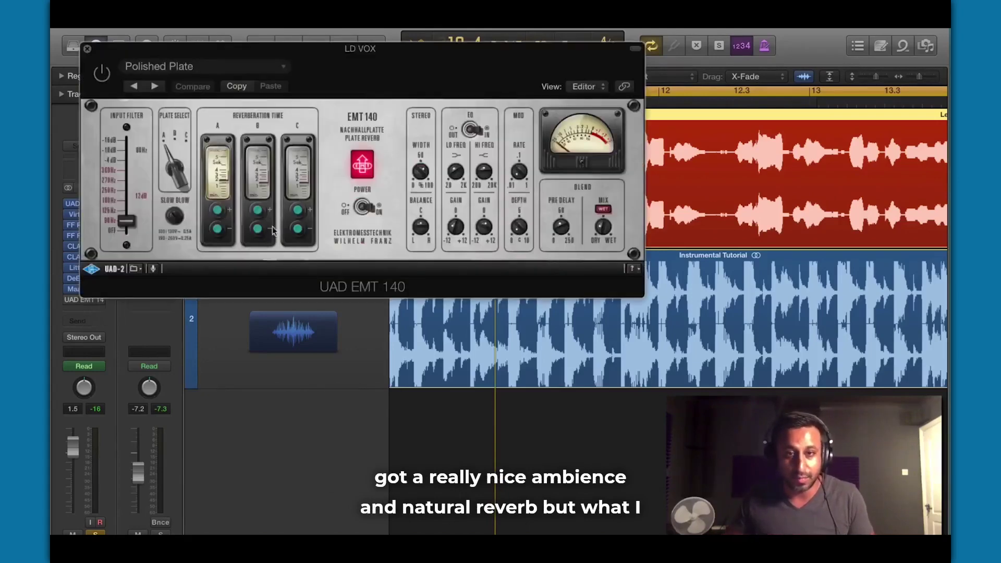
left_click_drag(261, 61, 423, 202)
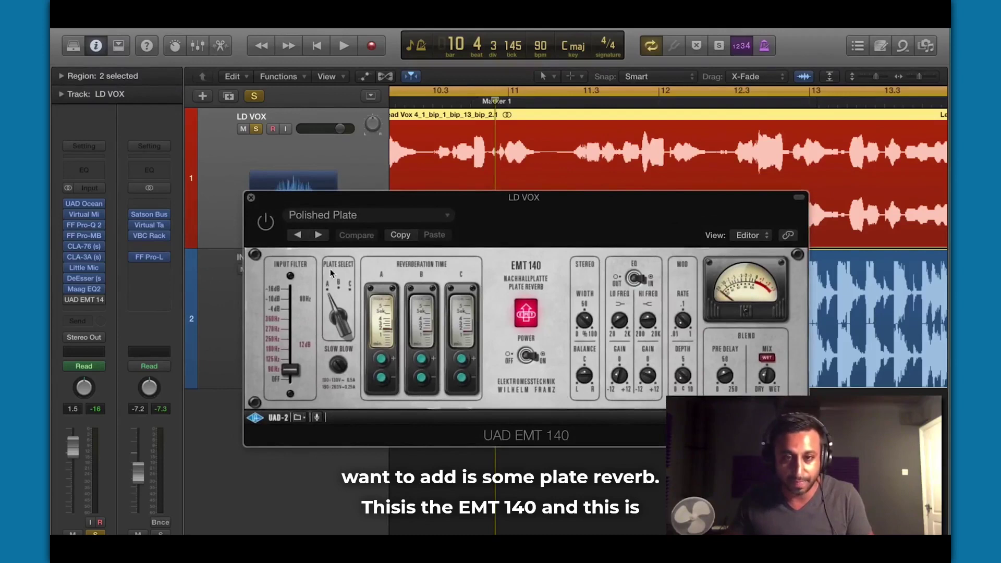
key("space")
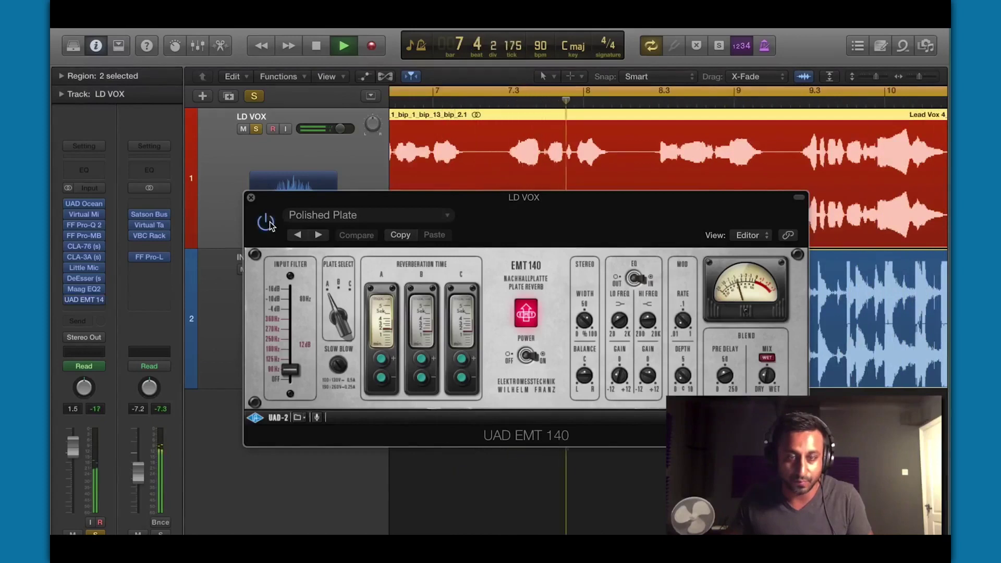
left_click_drag(276, 204, 230, 142)
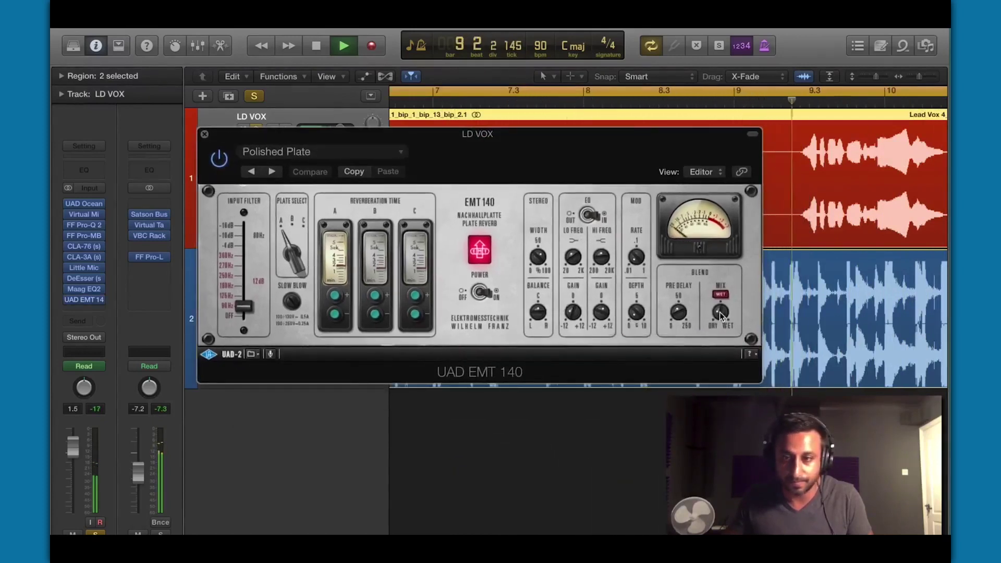
left_click_drag(717, 314, 718, 262)
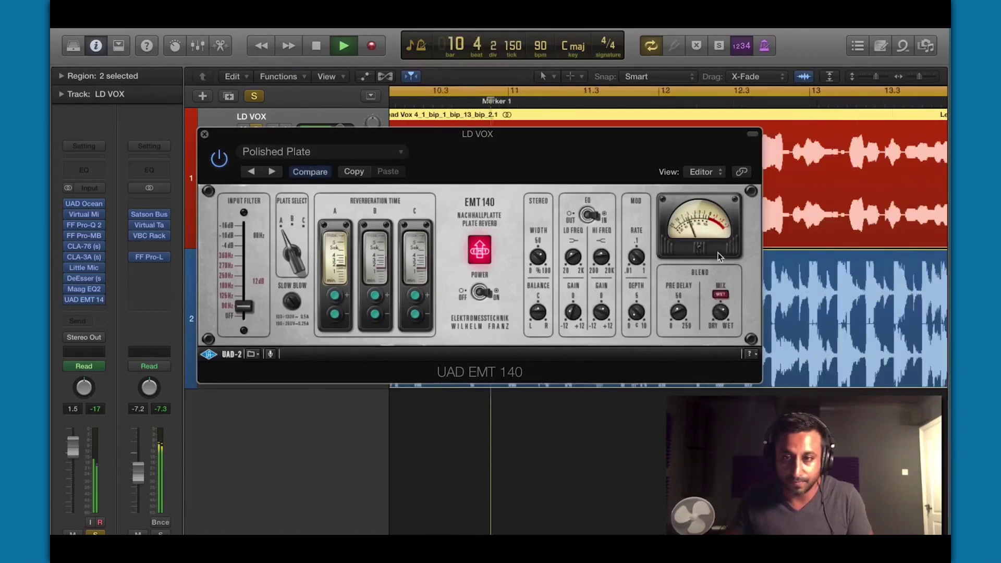
key("space")
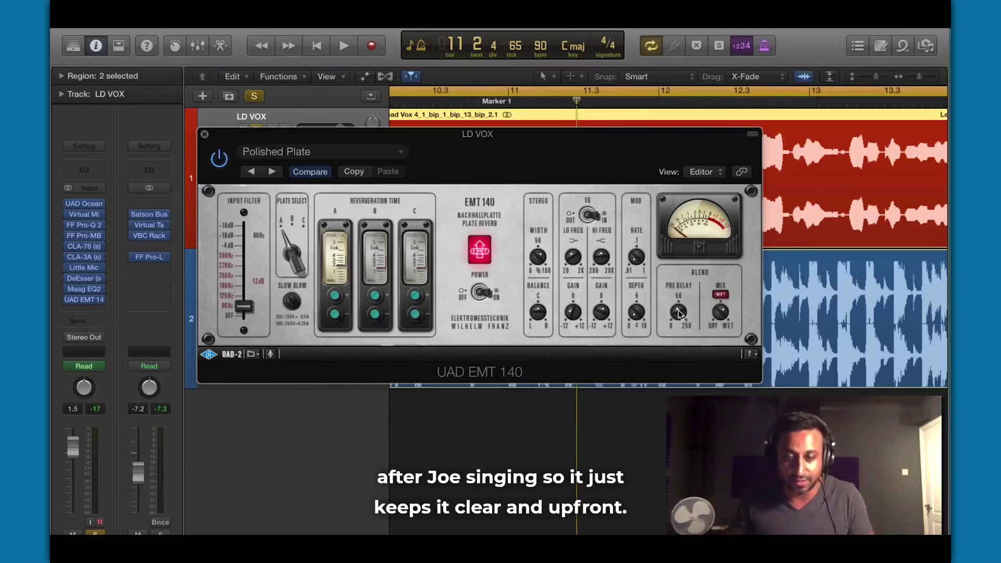
key("space")
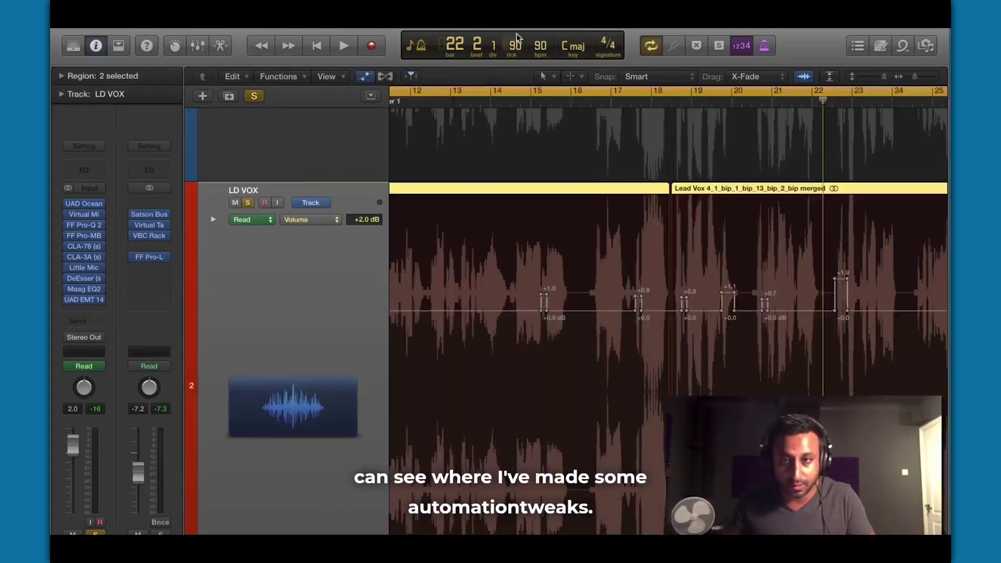
- Play LD VOX from bar 14 to hear the phrase with the volume automation boost just after bar 15, and stop playback
left_click(490, 99)
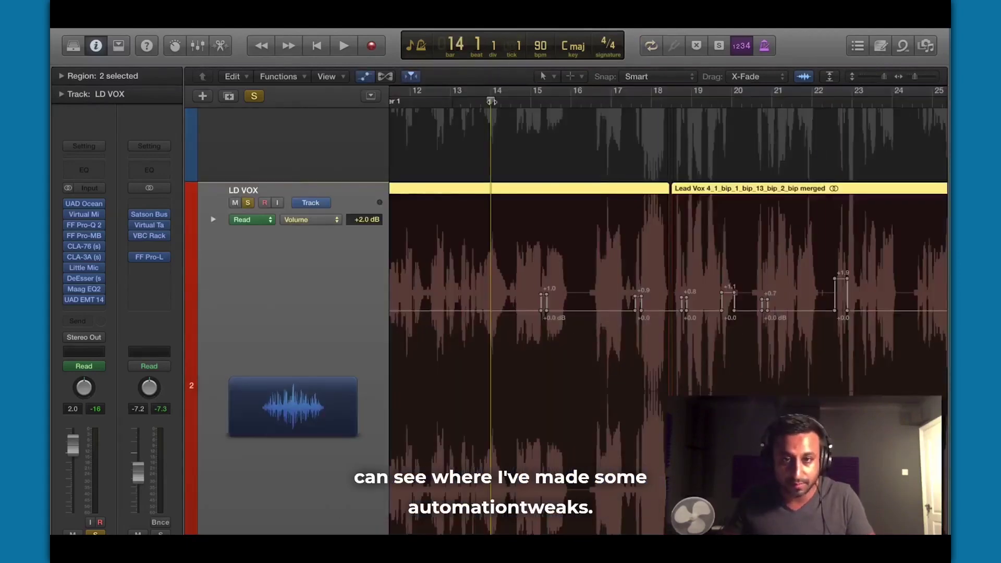
key("space")
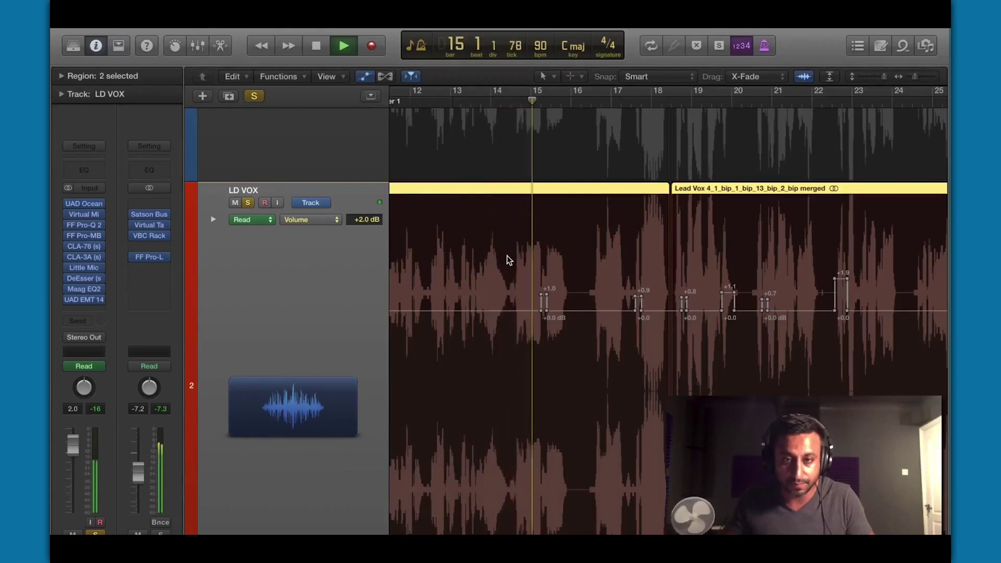
key("space")
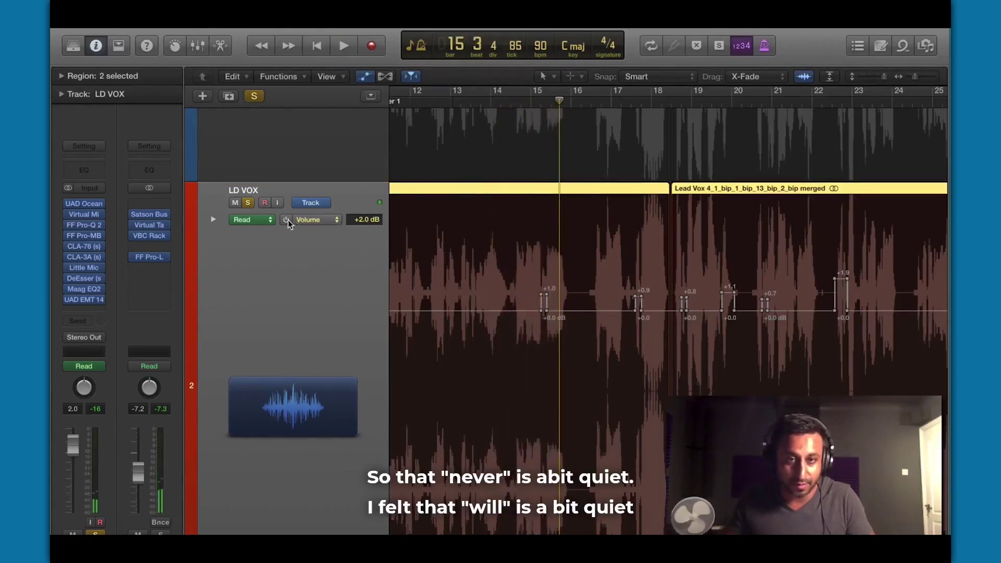
- Re-enable the LD VOX volume automation, play the phrase through bar 18 with the timeline zoomed in, and stop playback
left_click(287, 220)
key("comma")
key("space")
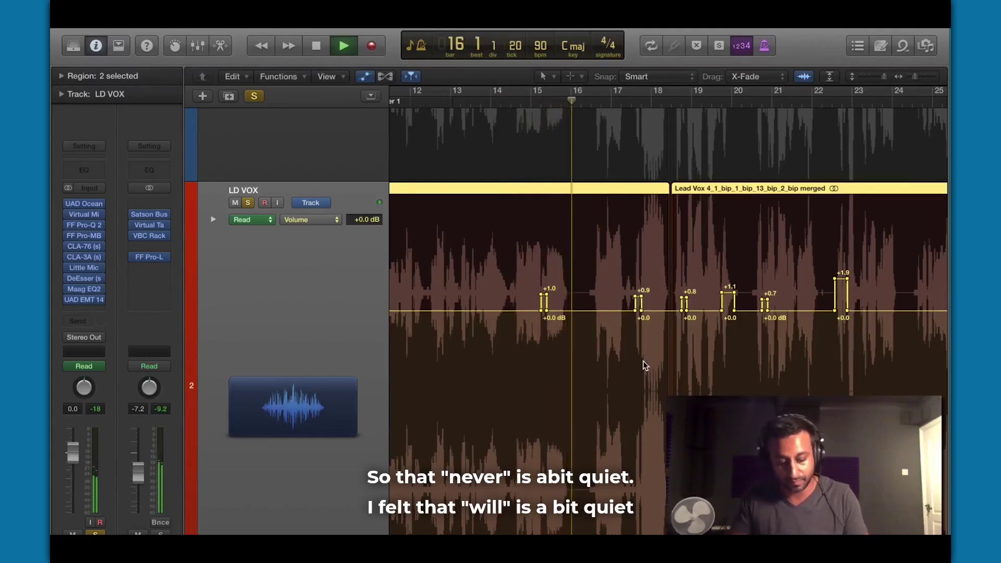
key("super+Right")
key("super+Right")
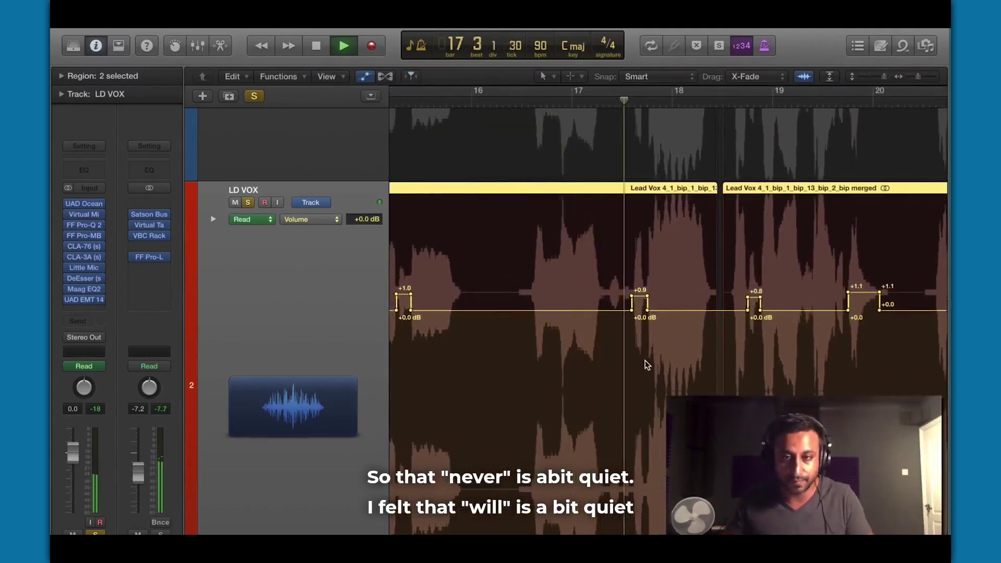
scroll(595, 346, "up", 1)
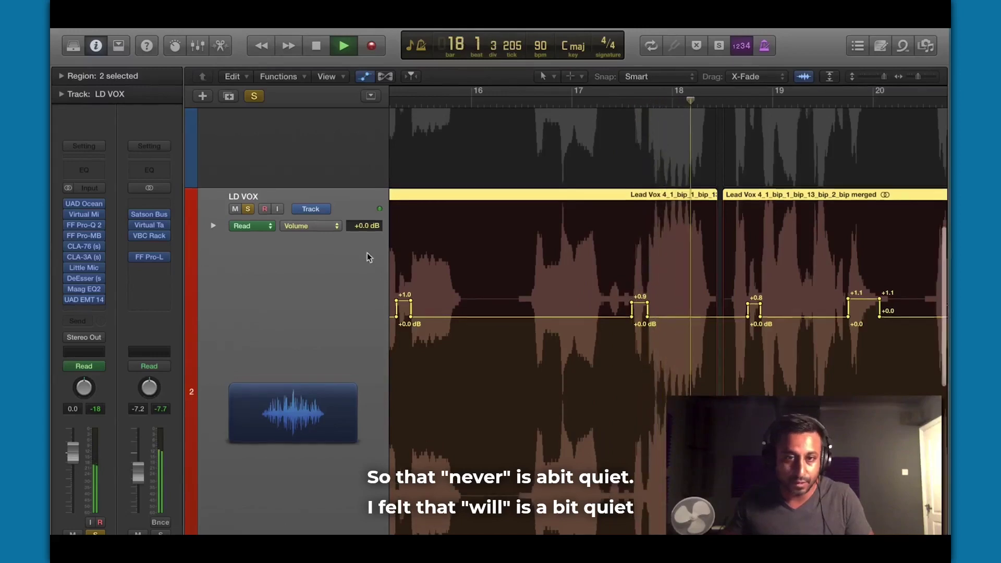
key("space")
- Bypass the LD VOX volume automation and play the phrase from just after bar 17 to hear it without the boost
left_click(287, 225)
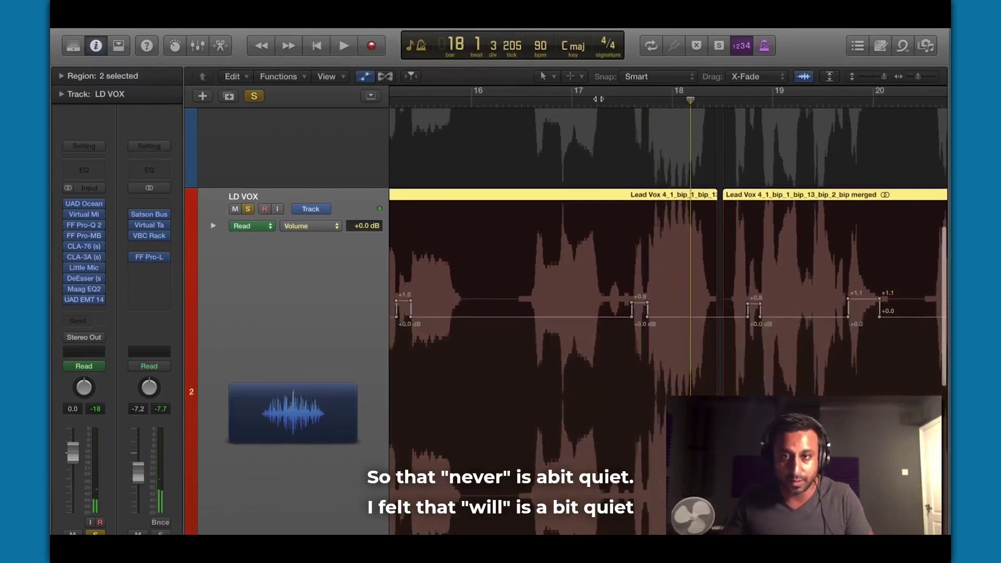
left_click(598, 98)
key("space")
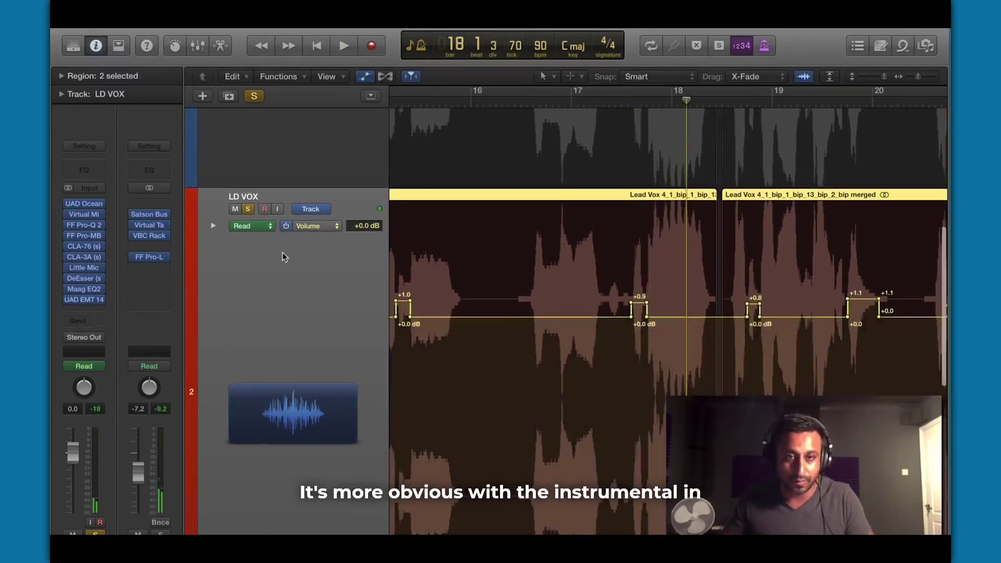
- Cycle bar 17 to just past bar 18 and compare LD VOX against the instrumental with volume automation bypassed and enabled
scroll(282, 252, "down", 5)
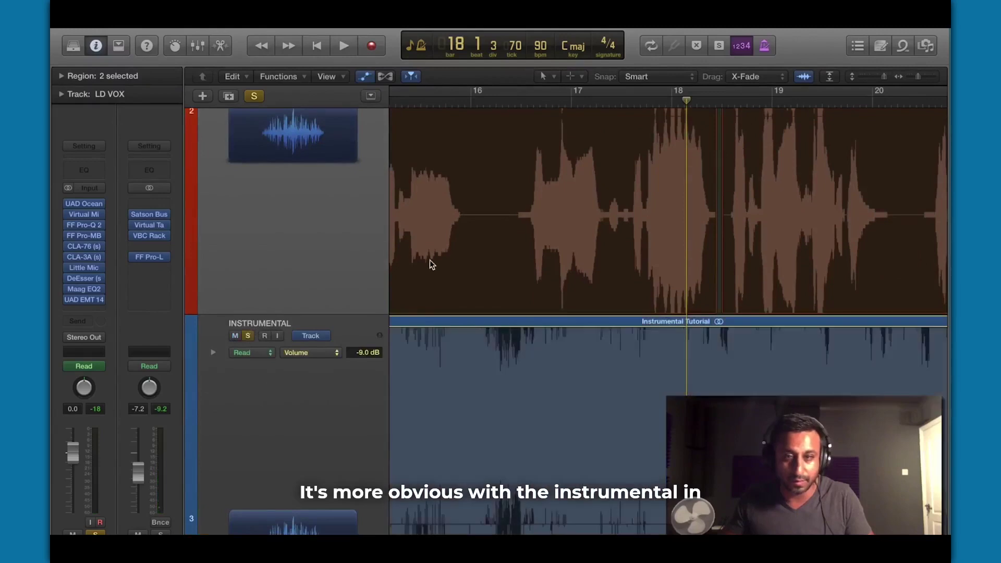
scroll(431, 261, "up", 5)
key("c")
key("space")
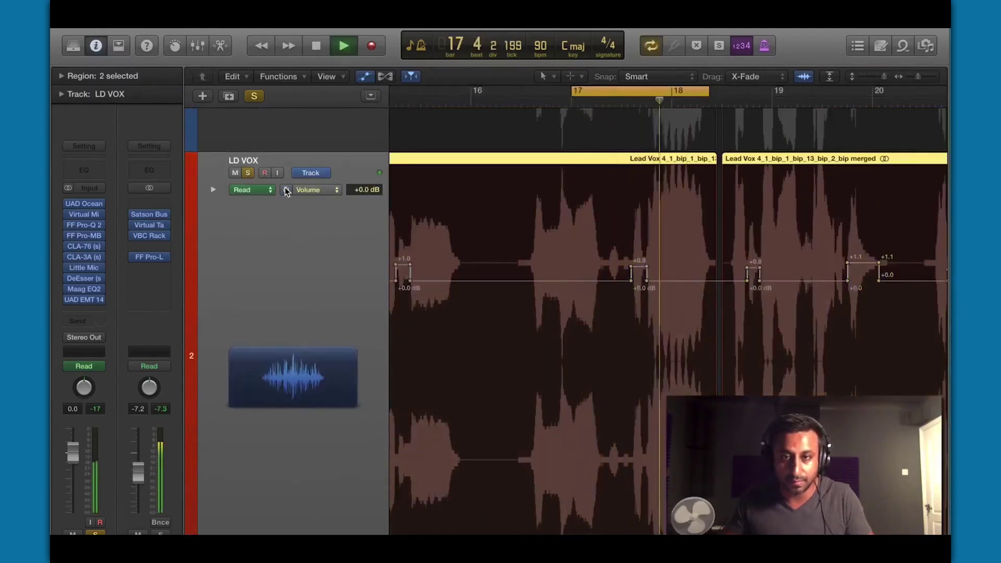
key("space")
key("space")
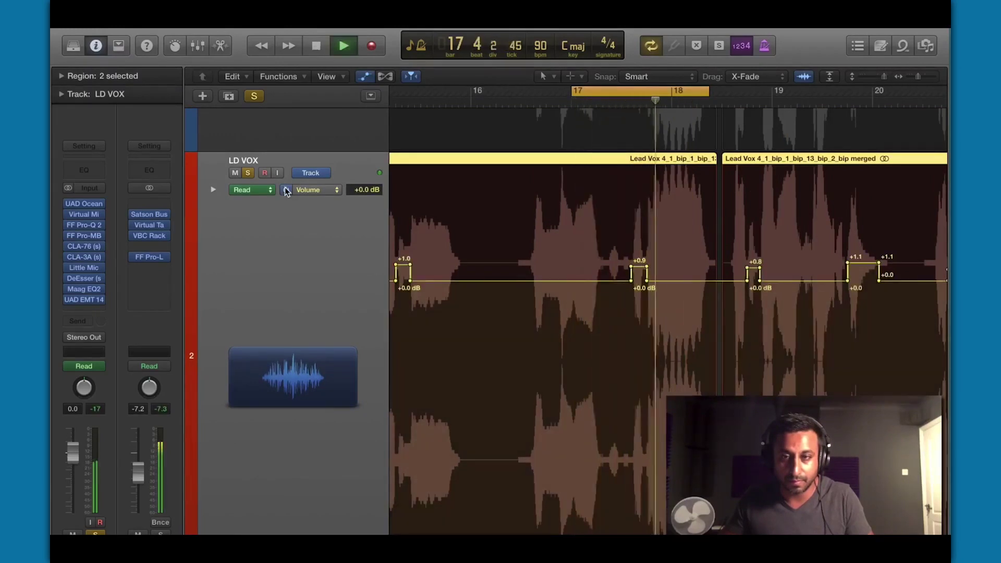
key("space")
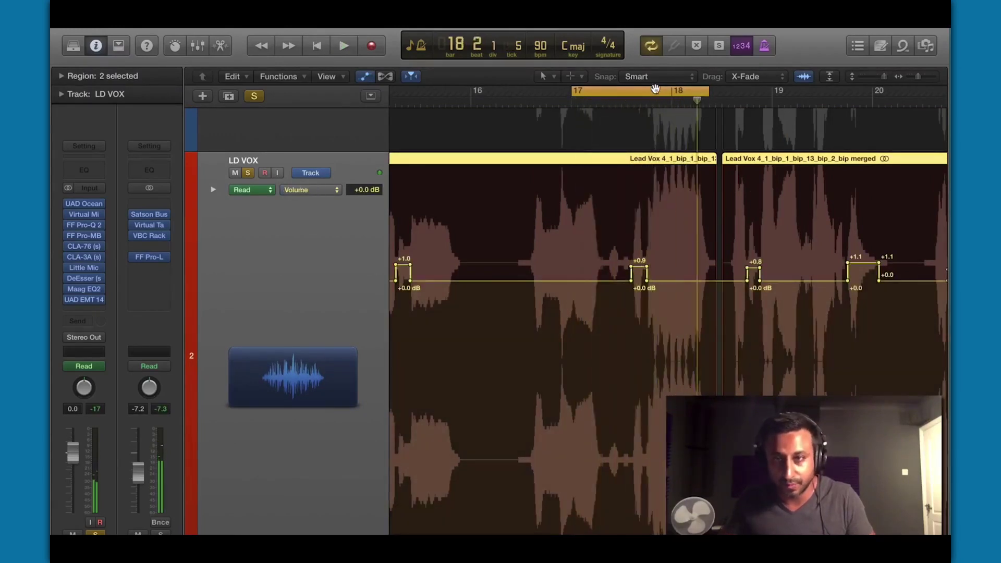
- Set a new cycle range from mid bar 18 to just past bar 20 and play it with the LD VOX volume automation bypassed
left_click(654, 89)
scroll(584, 219, "right", 5)
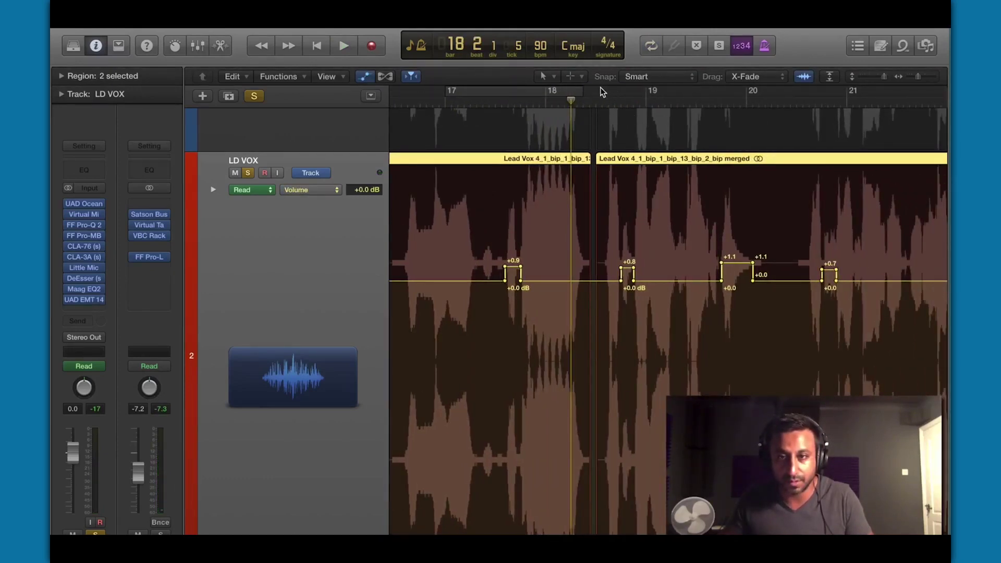
left_click_drag(602, 90, 776, 90)
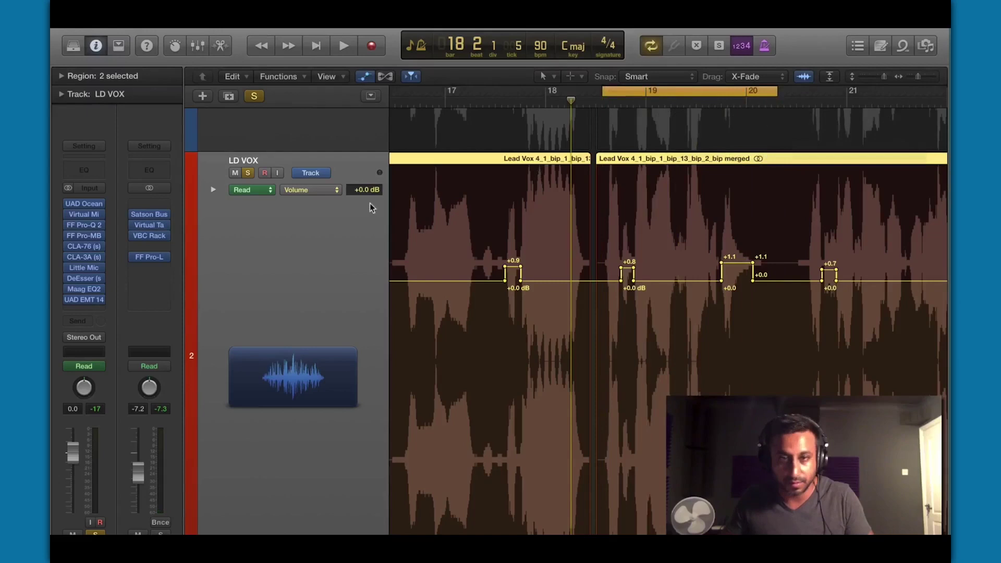
left_click(287, 189)
key("space")
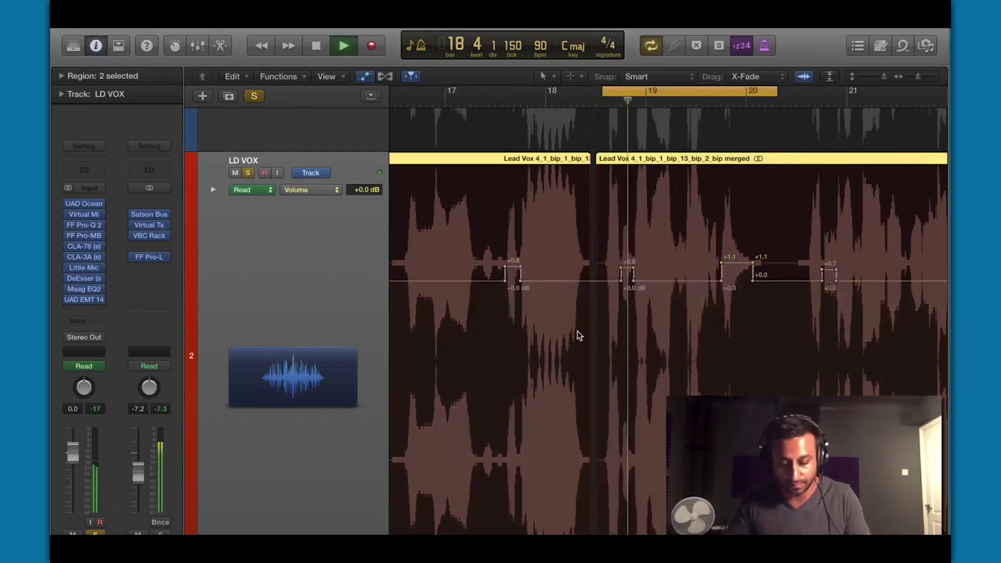
key("z")
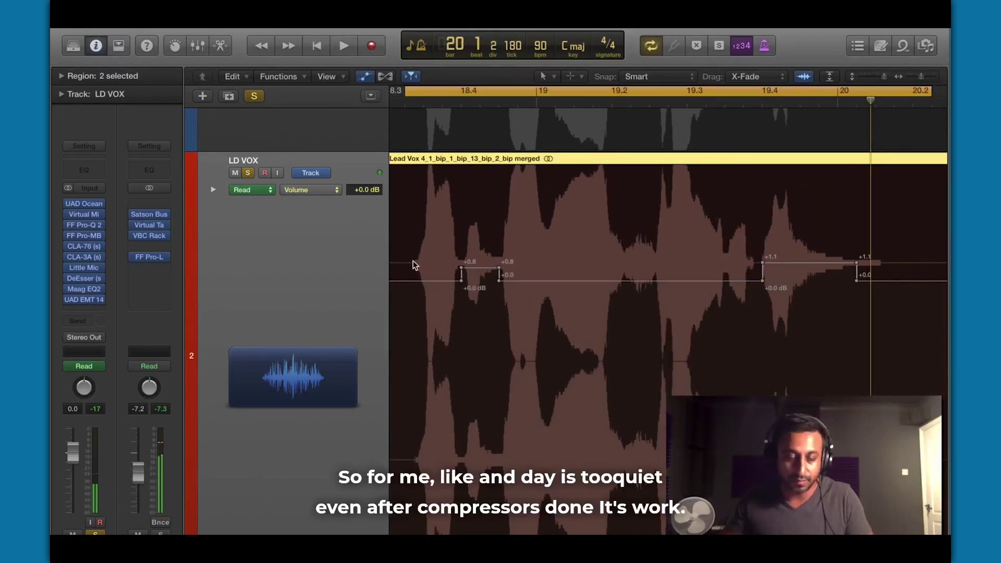
- Turn the LD VOX volume automation back on and replay the cycled phrase to hear the +0.8 and +1.1 dB boosts
left_click(288, 190)
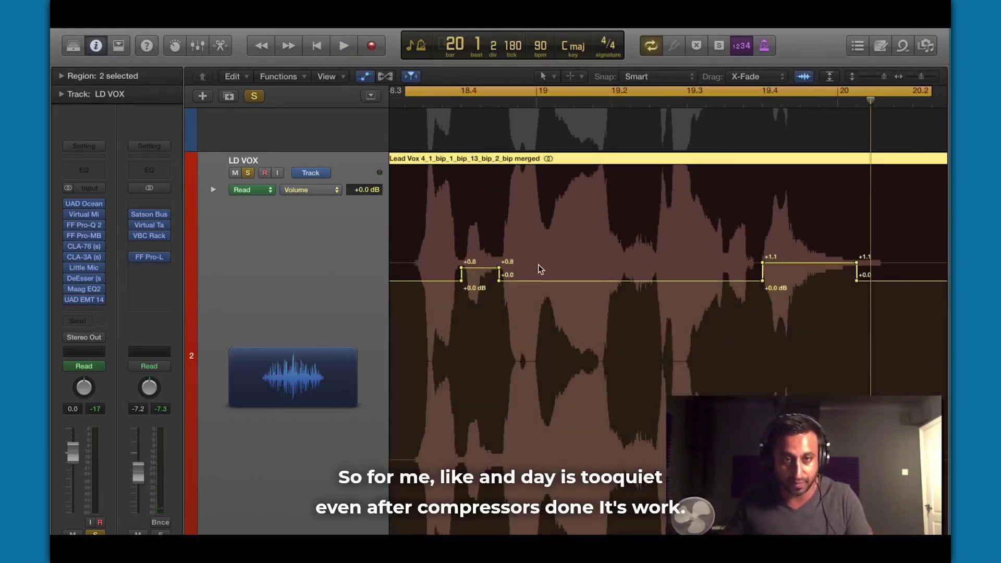
scroll(593, 257, "left", 1)
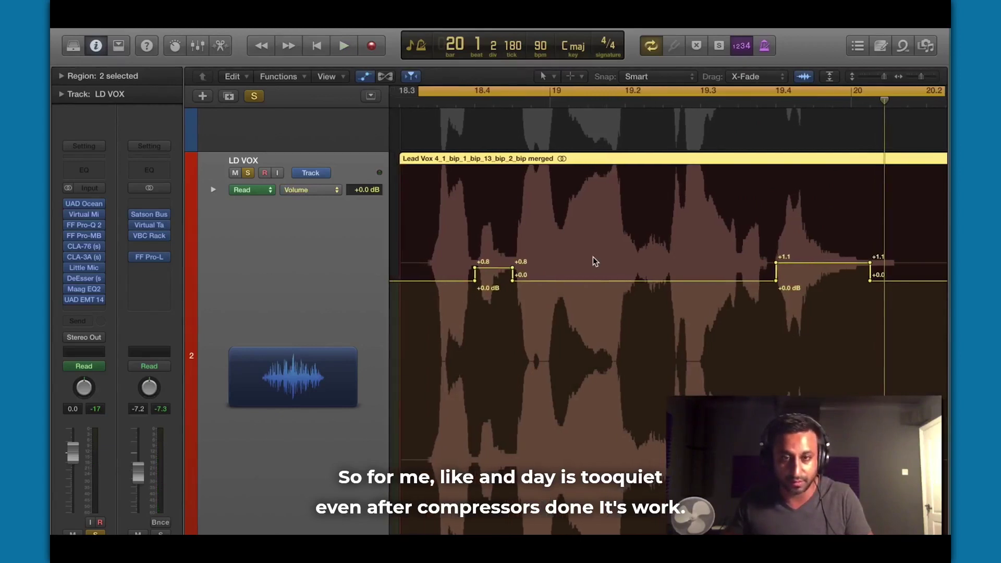
key("space")
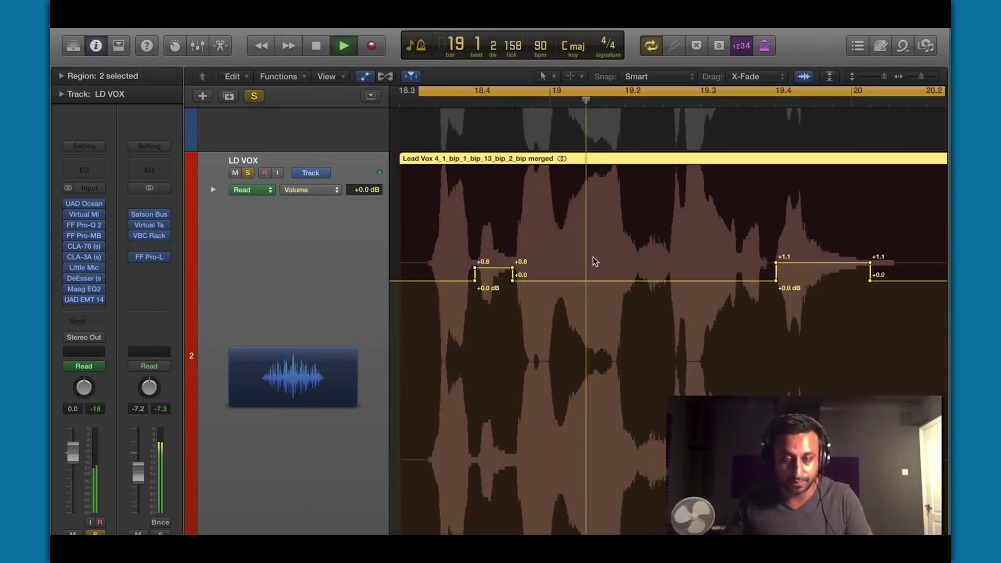